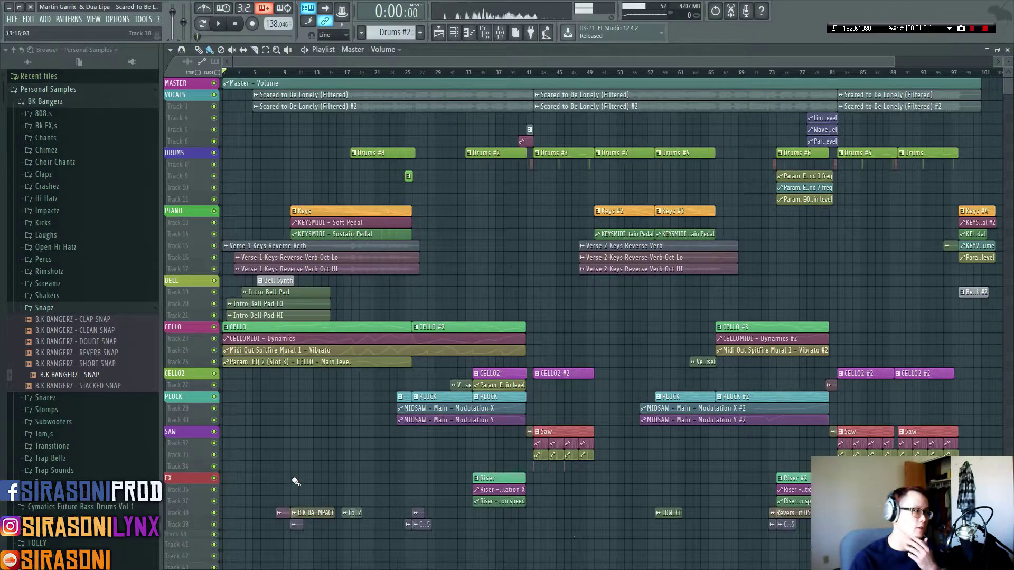
Label empty Track 42 below the FX tracks with the preset name Filter auto.
scroll(270, 465, down, 1)
scroll(270, 466, down, 3)
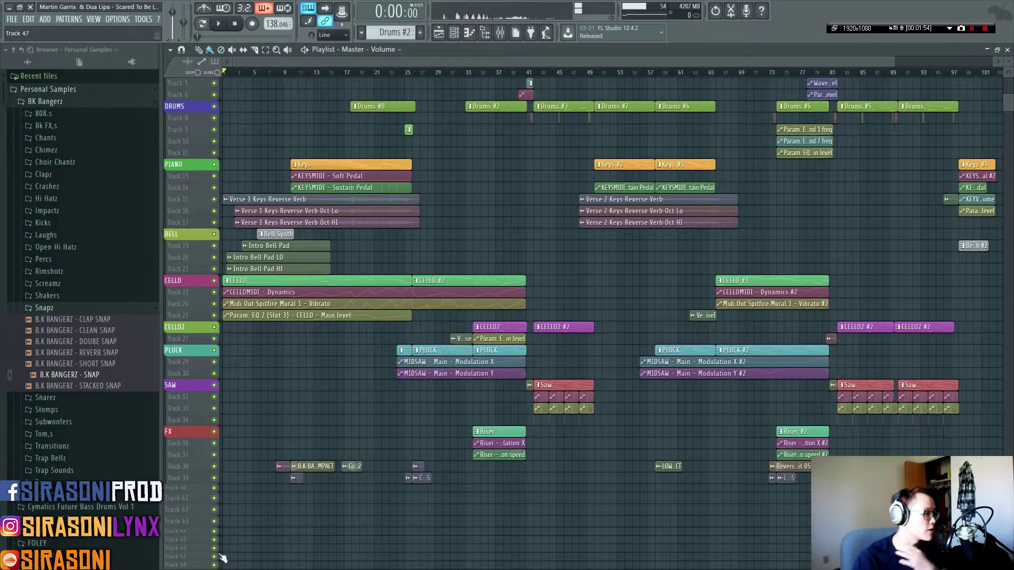
scroll(240, 519, up, 4)
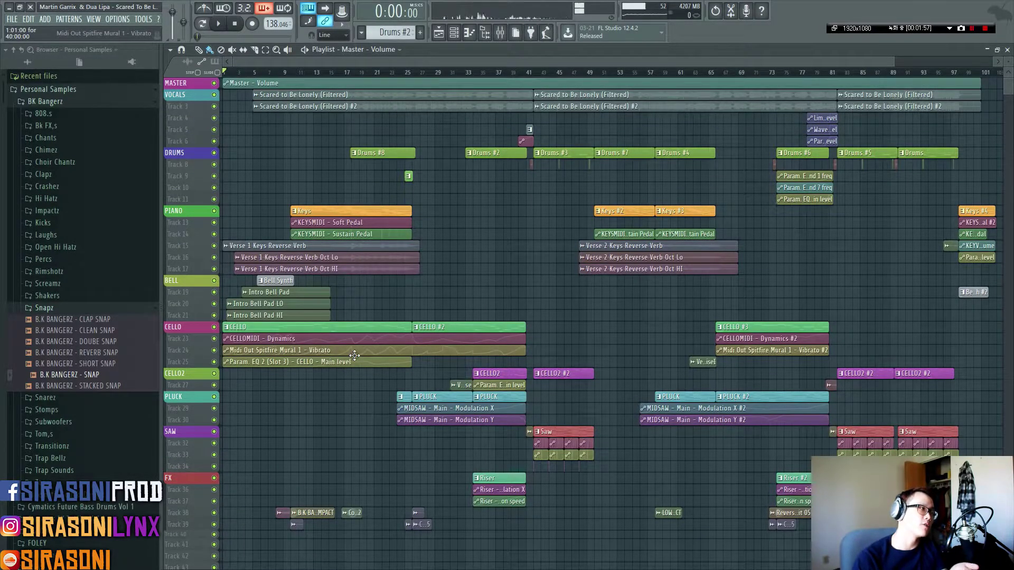
scroll(317, 427, down, 4)
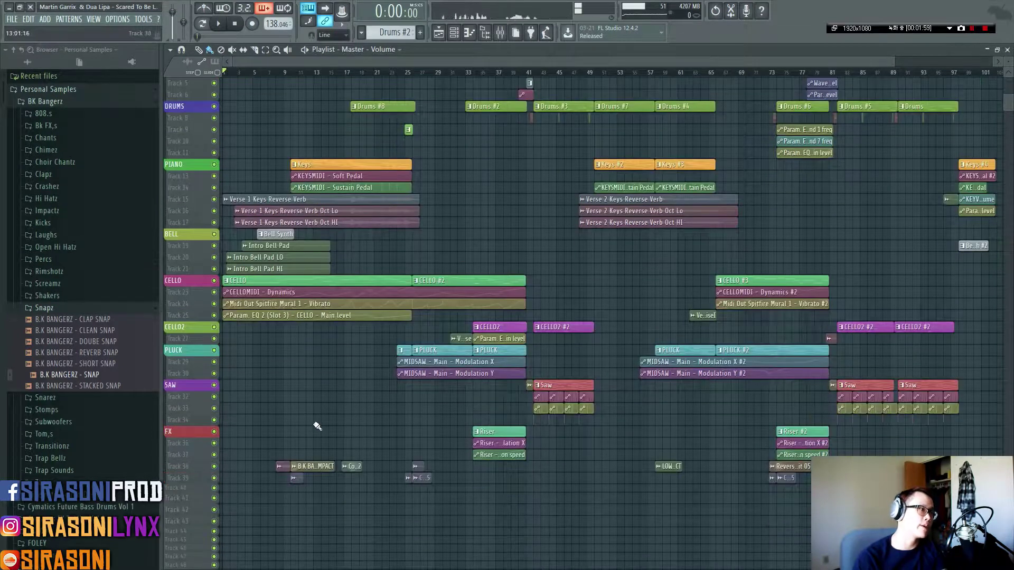
scroll(317, 426, down, 6)
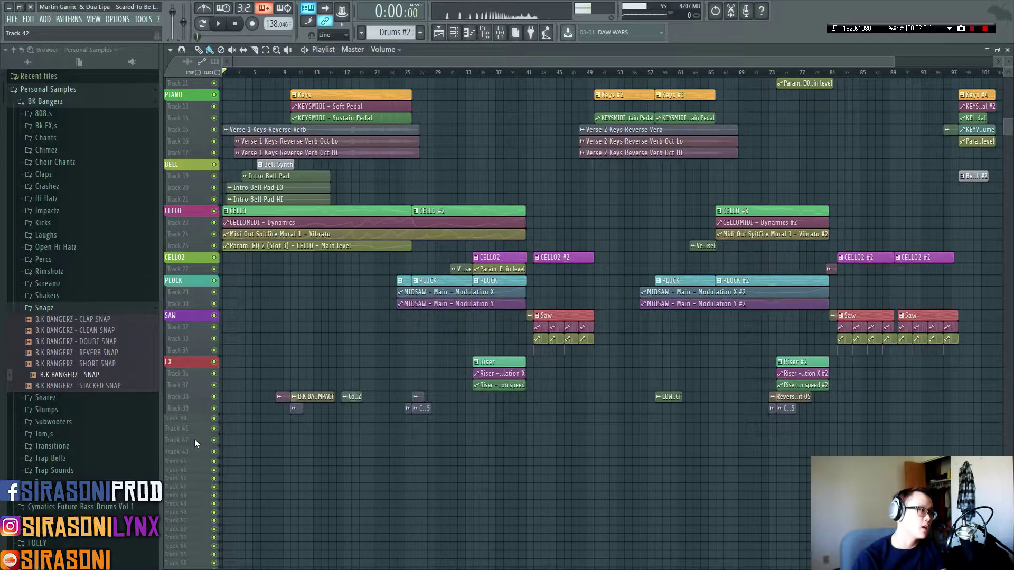
right_click(194, 439)
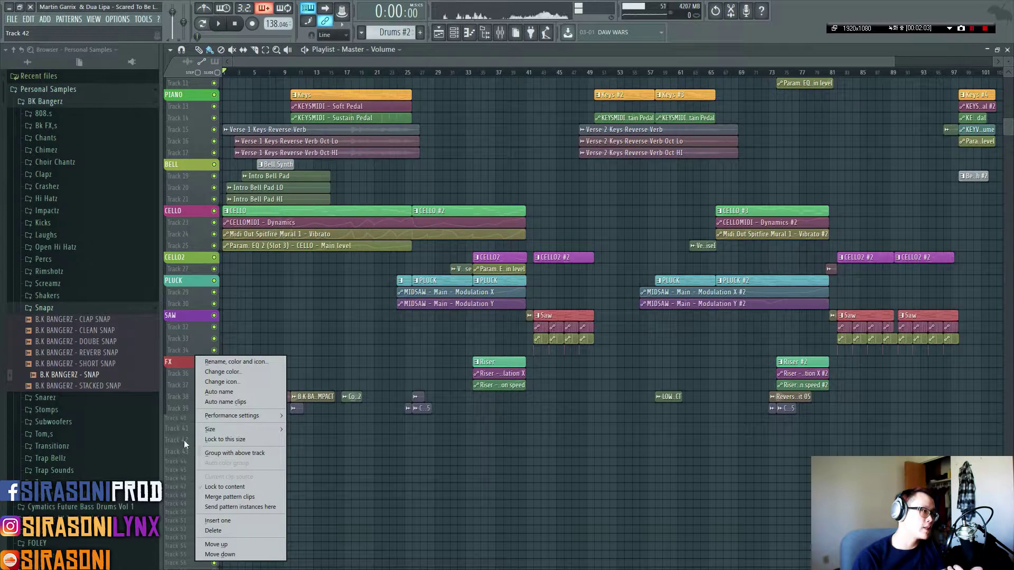
click(184, 440)
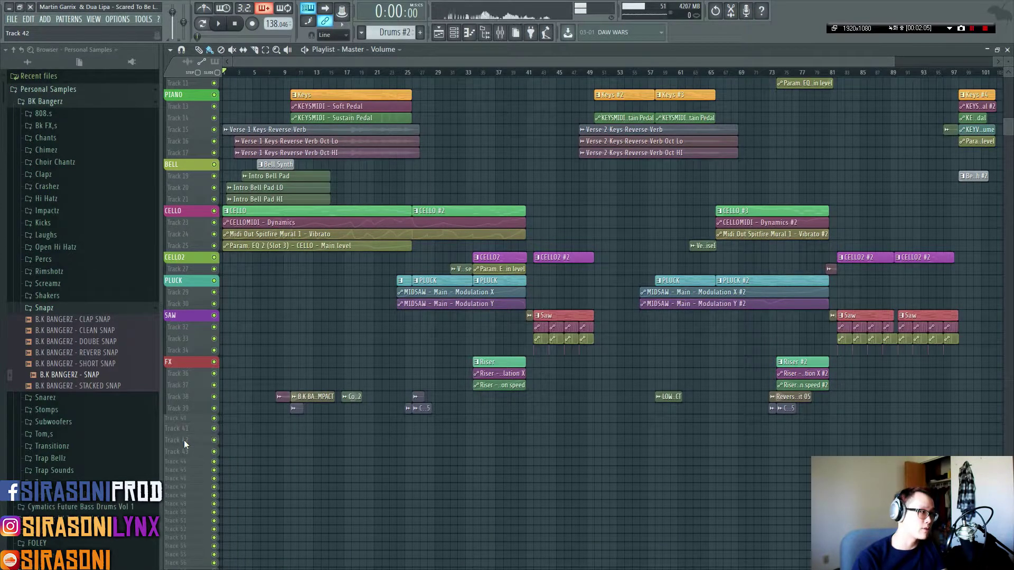
middle_click(184, 439)
click(294, 447)
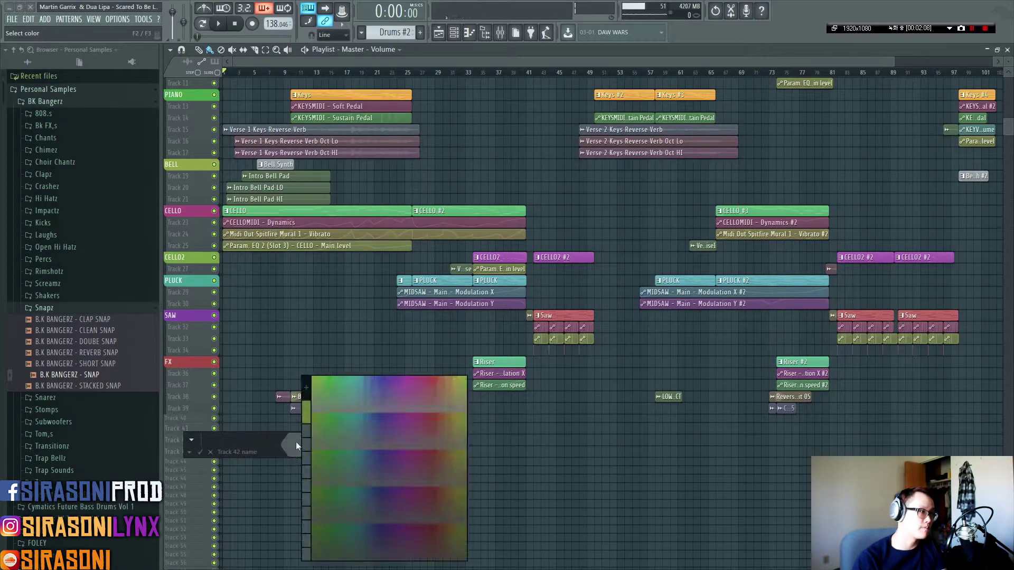
click(190, 453)
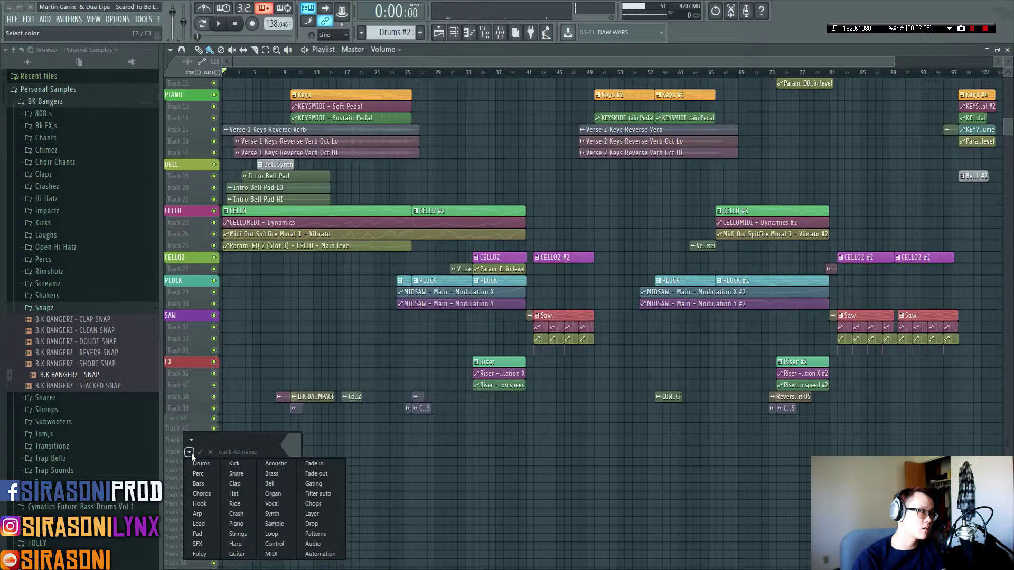
click(324, 491)
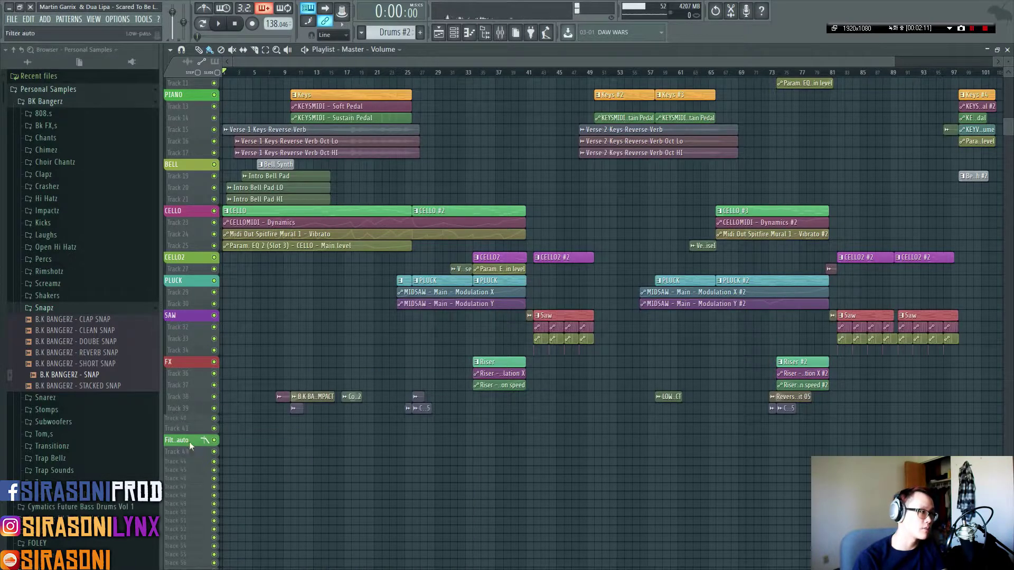
Relabel the Filter auto track with the preset name Clap.
middle_click(189, 442)
click(194, 452)
click(293, 483)
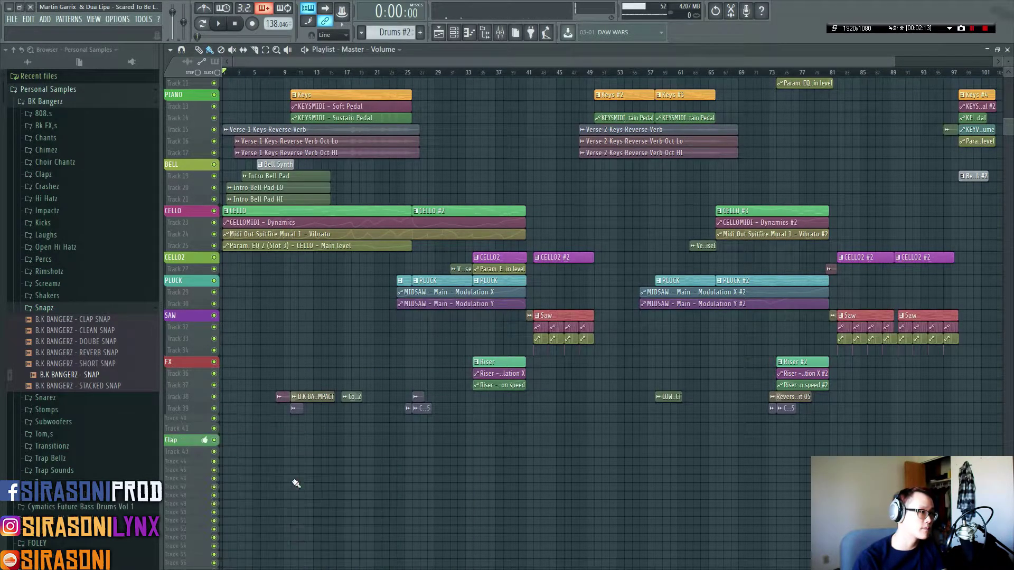
Group each of the four tracks below Clap, Tracks 43 to 46, with the track above it.
right_click(191, 451)
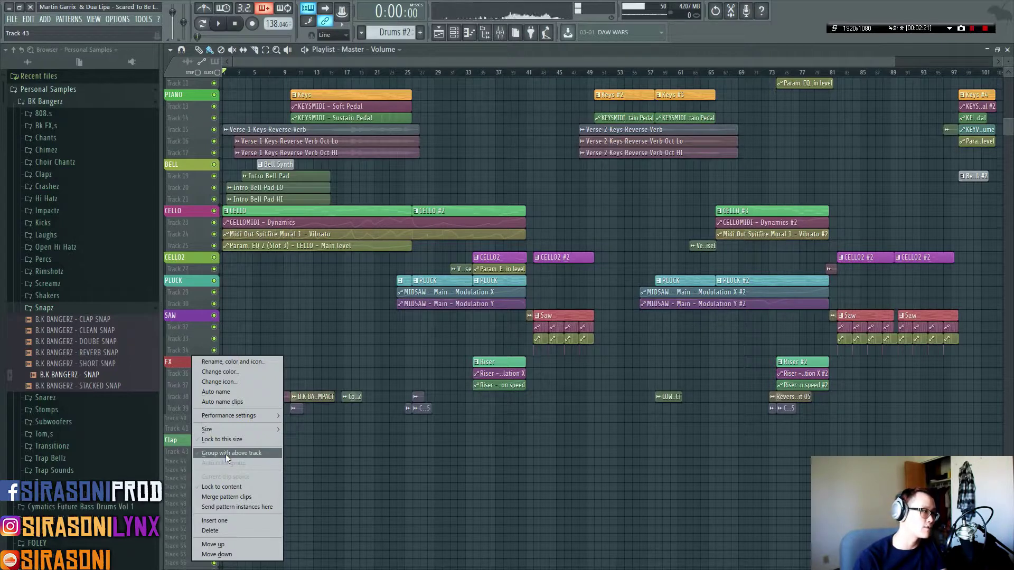
click(226, 454)
right_click(190, 461)
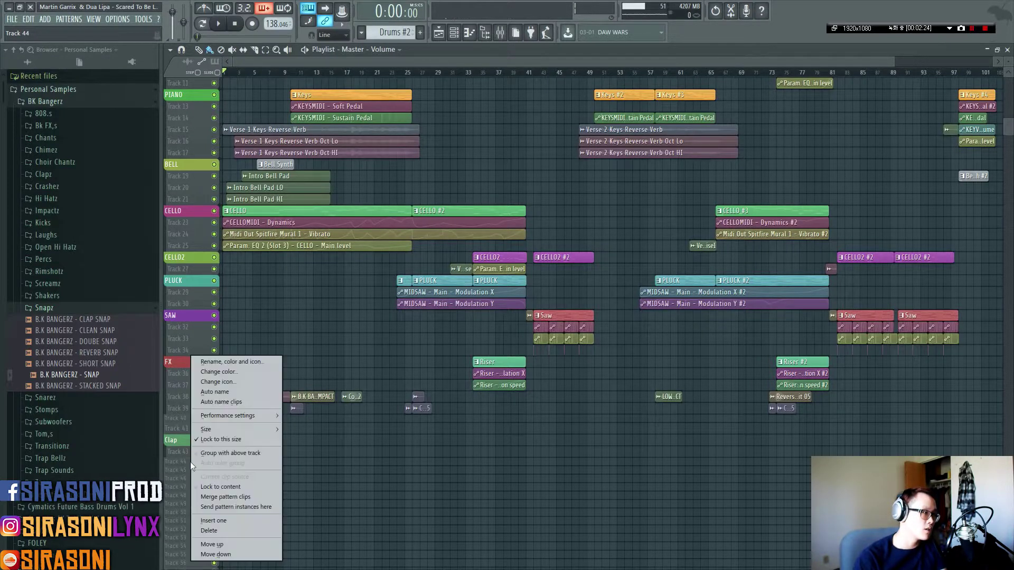
click(190, 462)
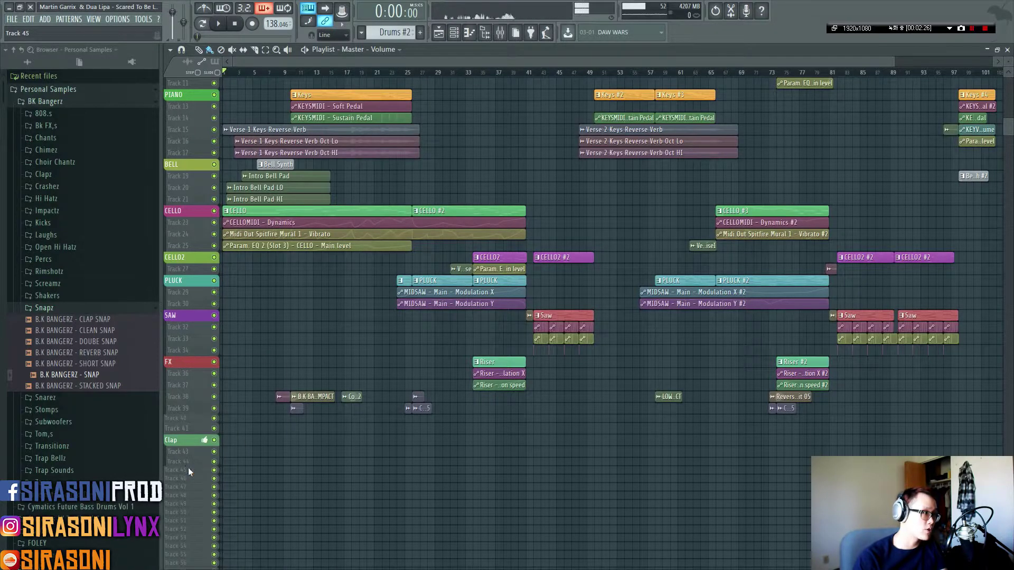
right_click(188, 467)
click(188, 467)
right_click(186, 477)
click(187, 478)
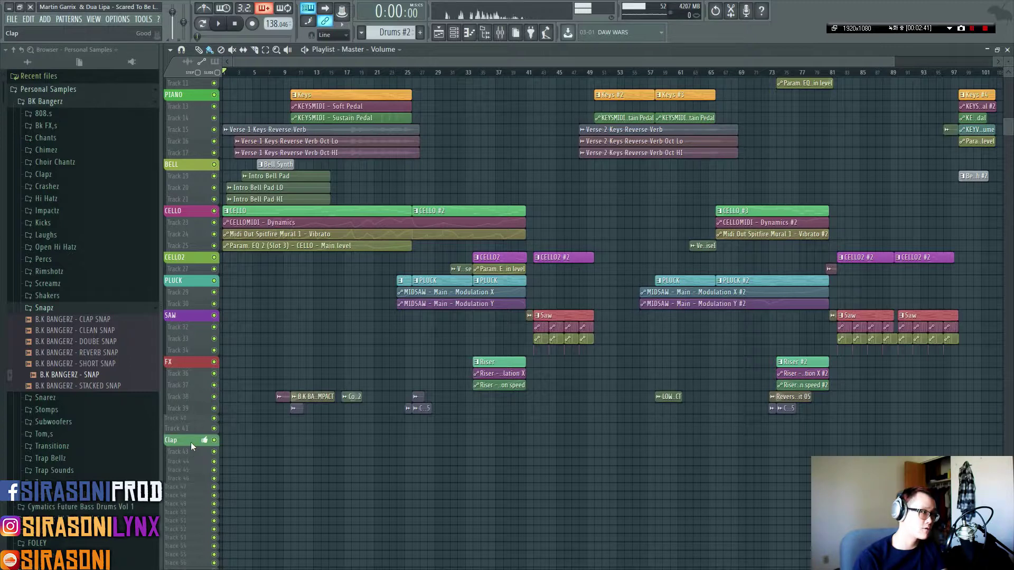
Move the Clap track with its group to the top of the playlist and back down below the FX tracks.
drag(191, 442, 191, 85)
drag(191, 156, 191, 560)
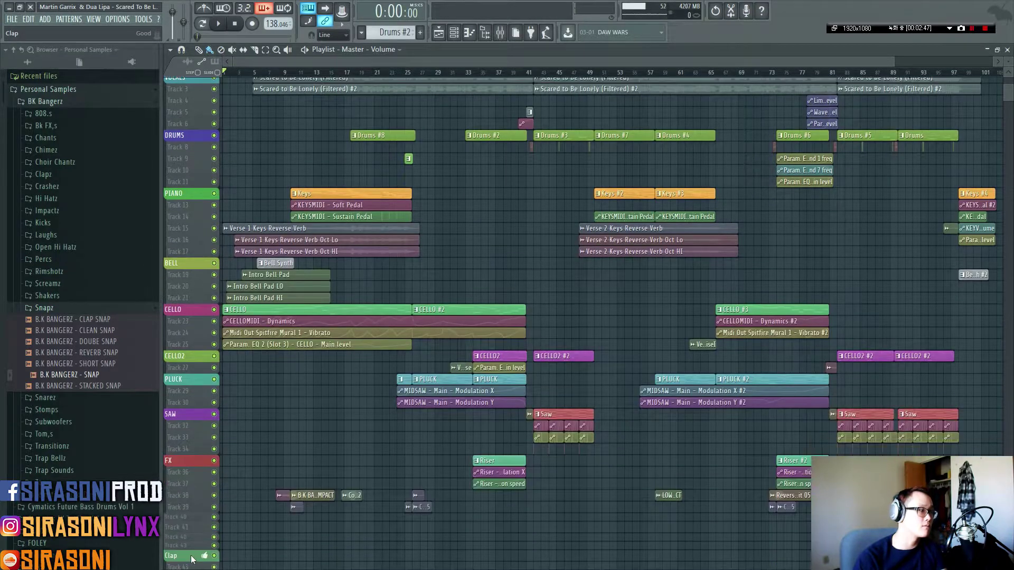
scroll(191, 560, down, 3)
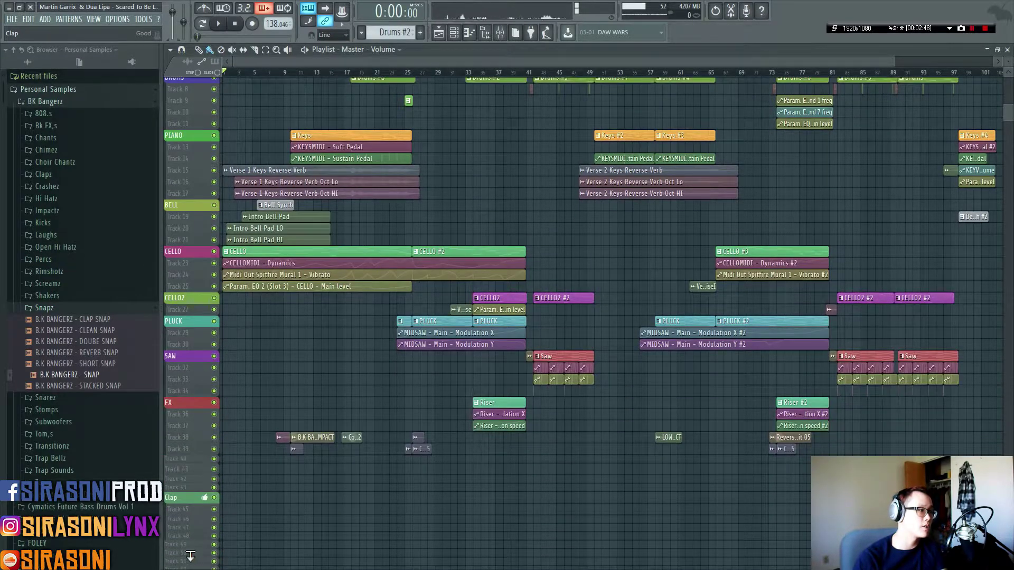
right_click(195, 509)
key(Escape)
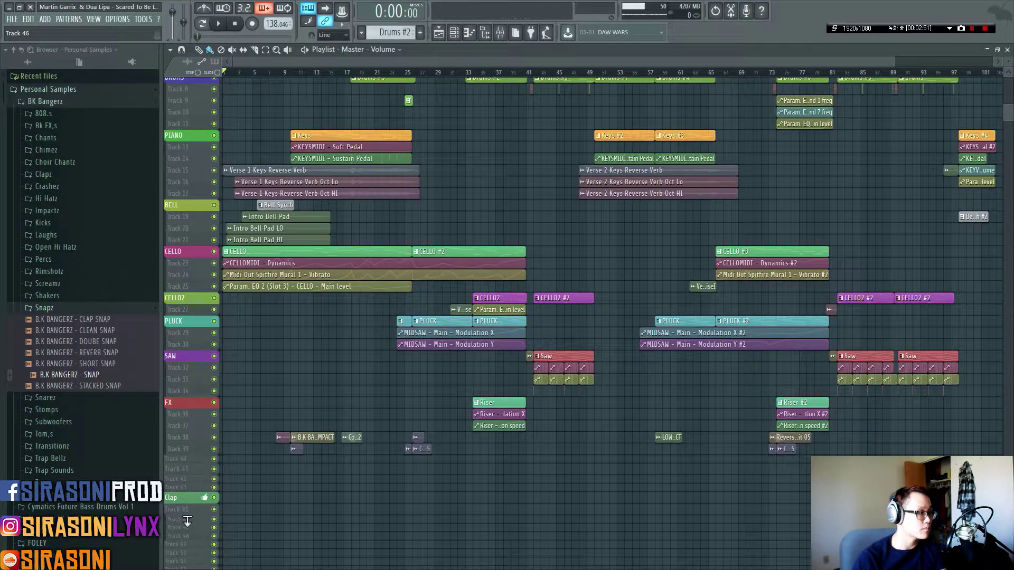
right_click(188, 519)
key(Escape)
right_click(185, 519)
key(Escape)
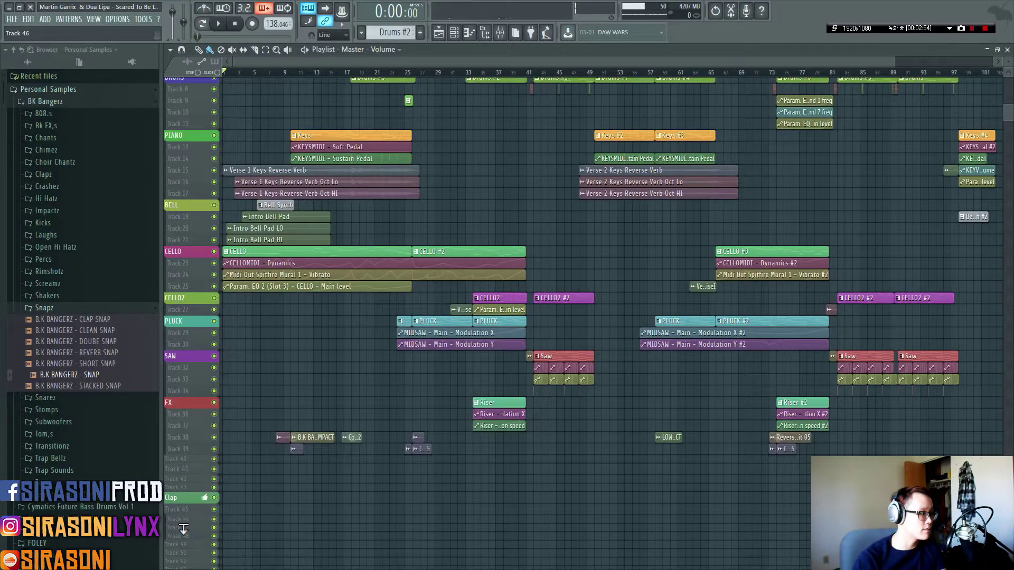
right_click(180, 522)
key(Escape)
right_click(181, 523)
key(Escape)
right_click(182, 523)
key(Escape)
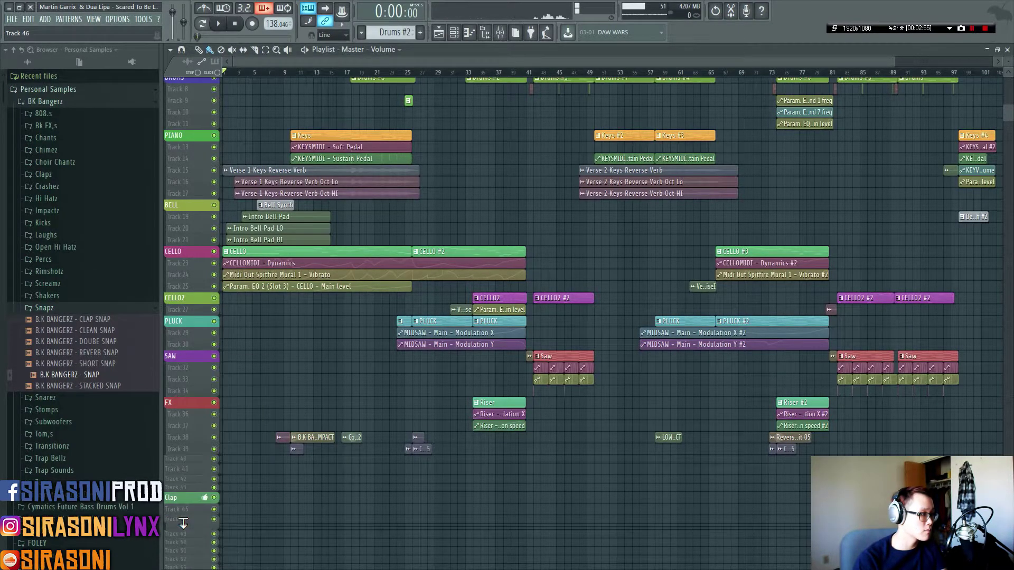
right_click(183, 525)
click(185, 528)
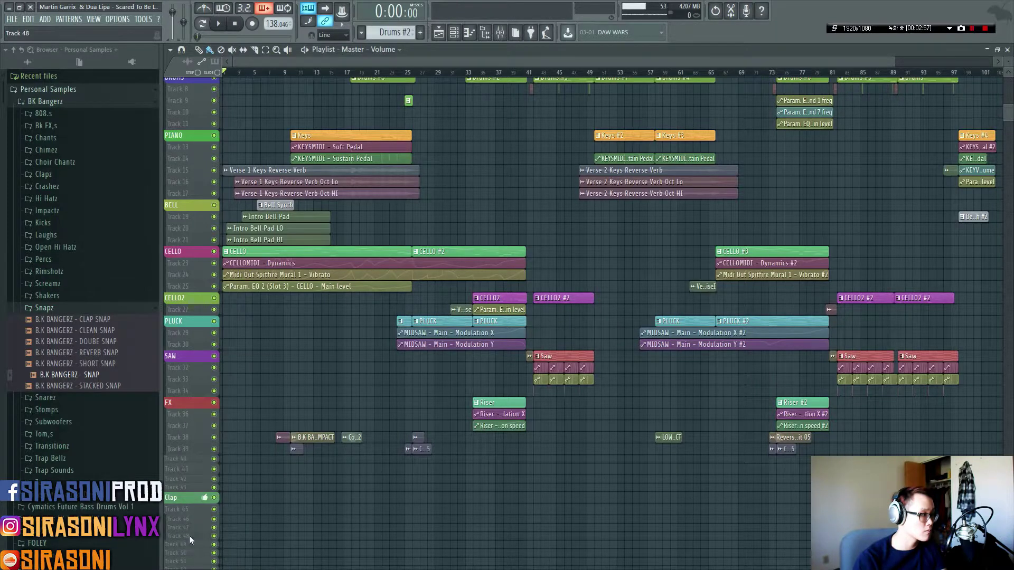
right_click(187, 528)
key(Escape)
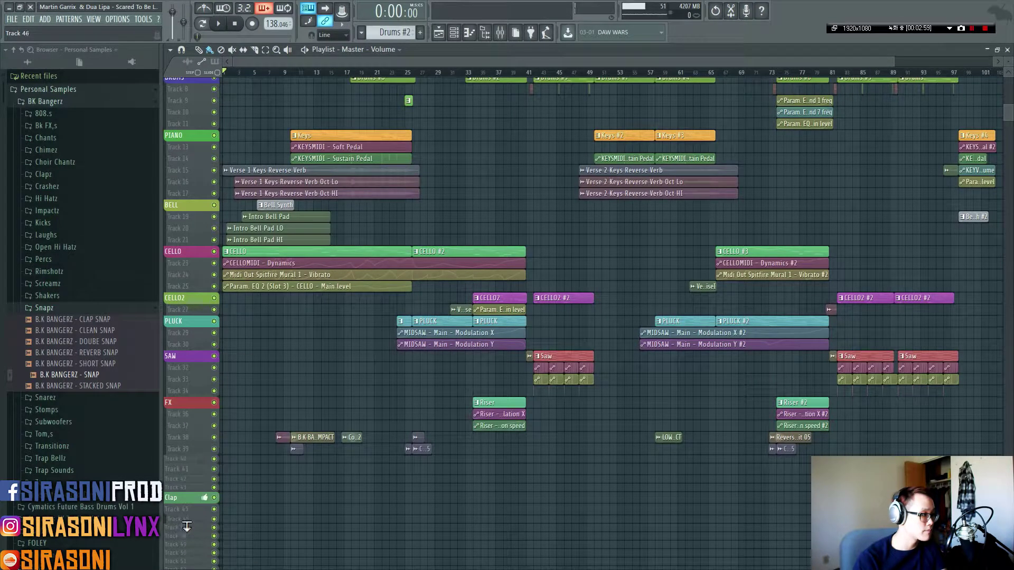
right_click(184, 519)
key(Escape)
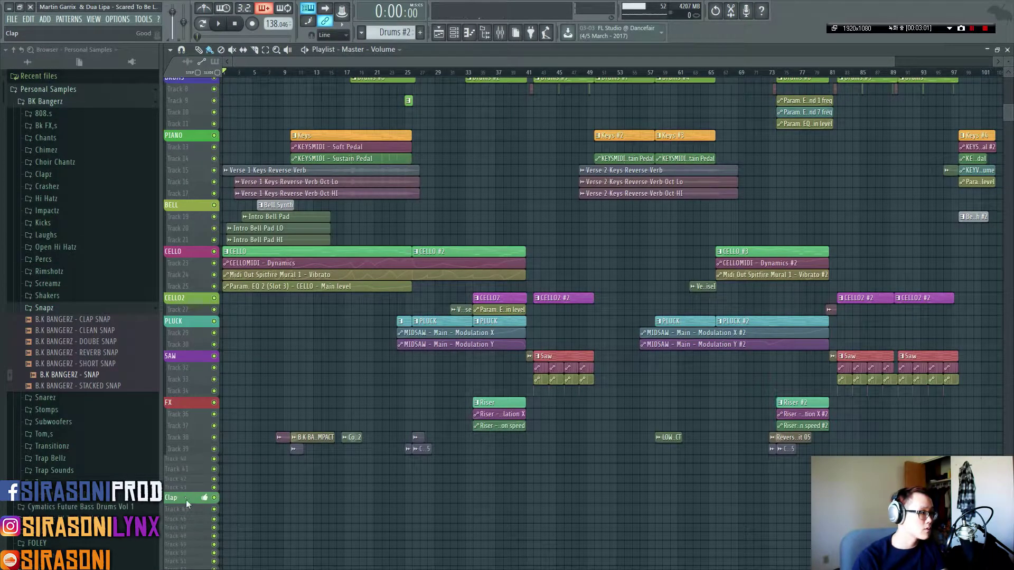
Delete the Clap track from the playlist.
right_click(185, 499)
click(205, 528)
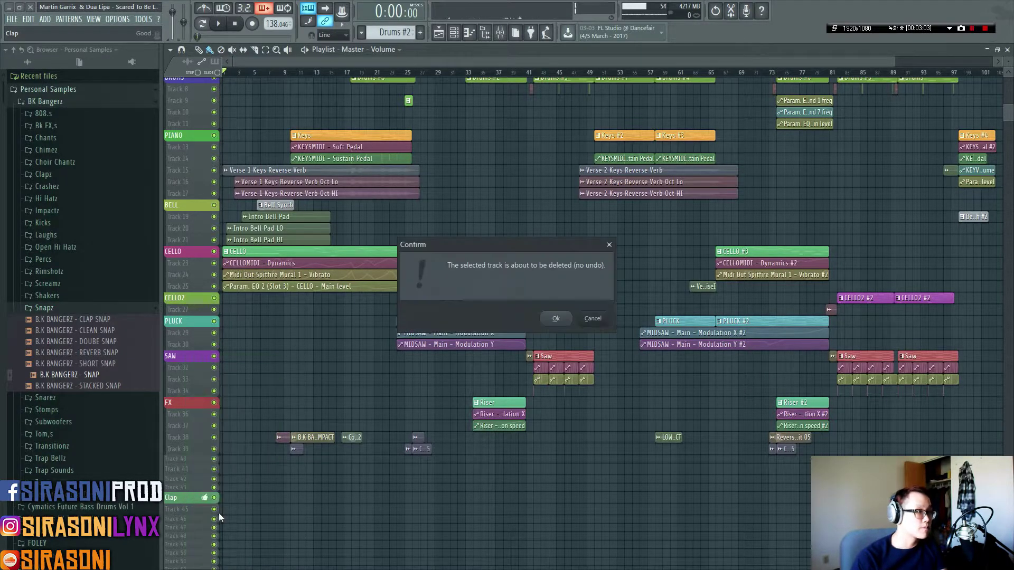
key(Return)
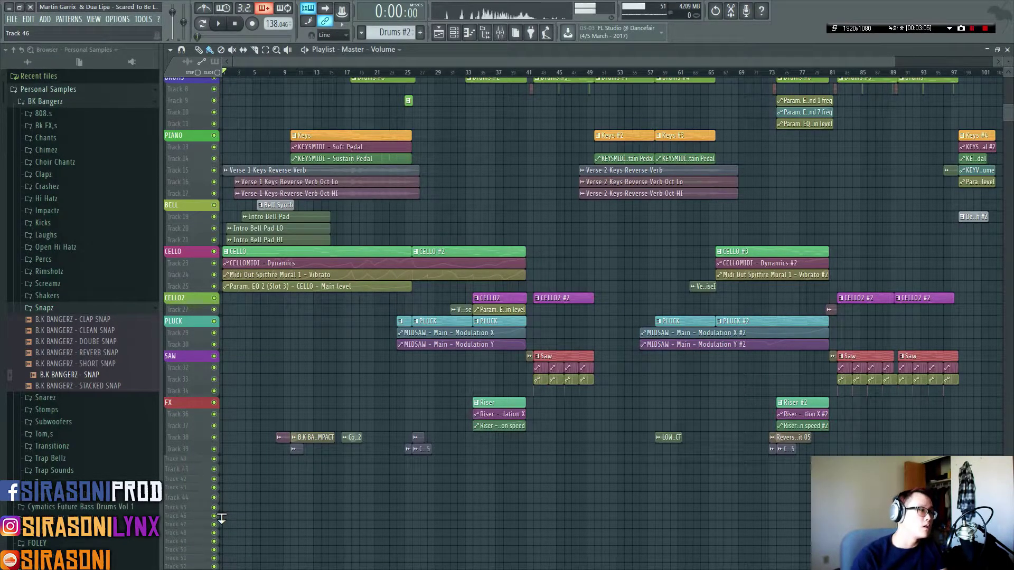
Select all clips on the FX tracks and shift them up until the Riser clips sit on the VOCALS track.
scroll(261, 486, up, 2)
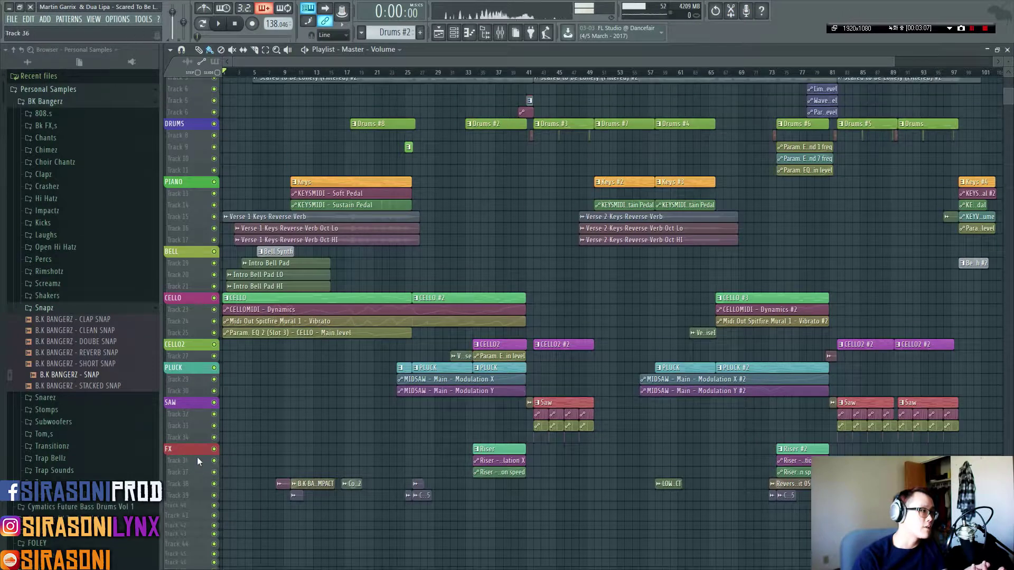
scroll(202, 468, up, 2)
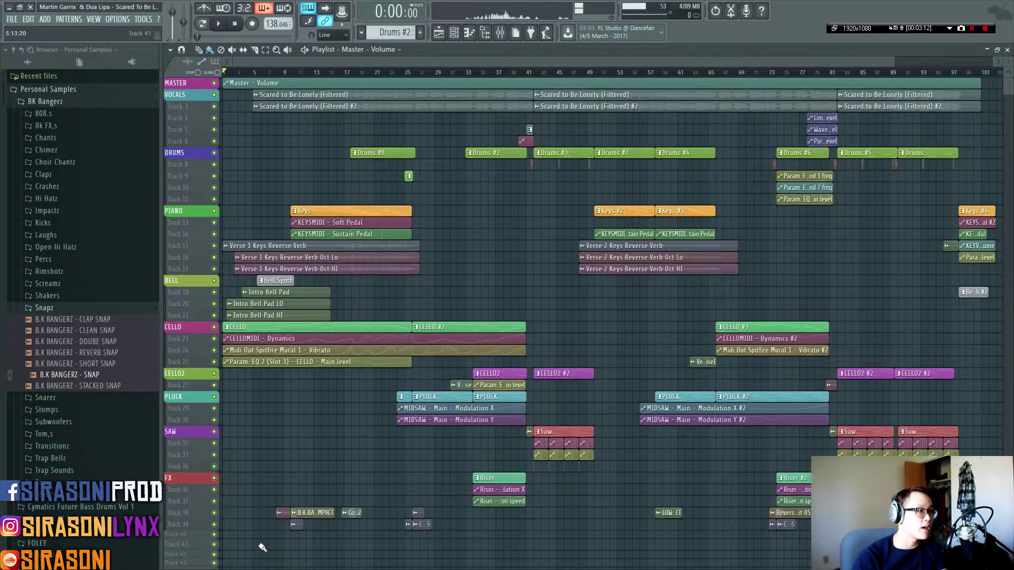
drag(254, 551, 803, 106)
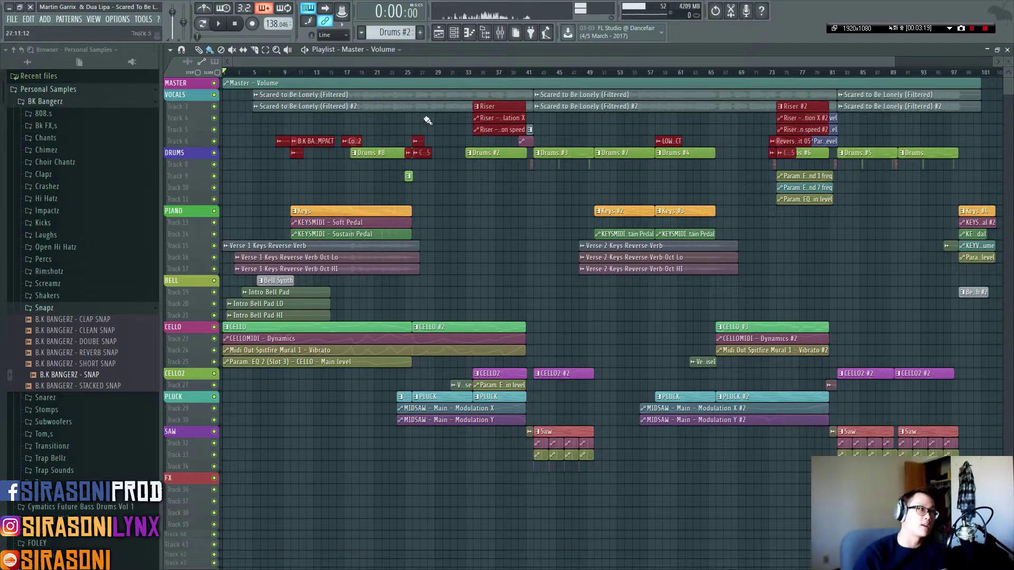
key(shift+Up)
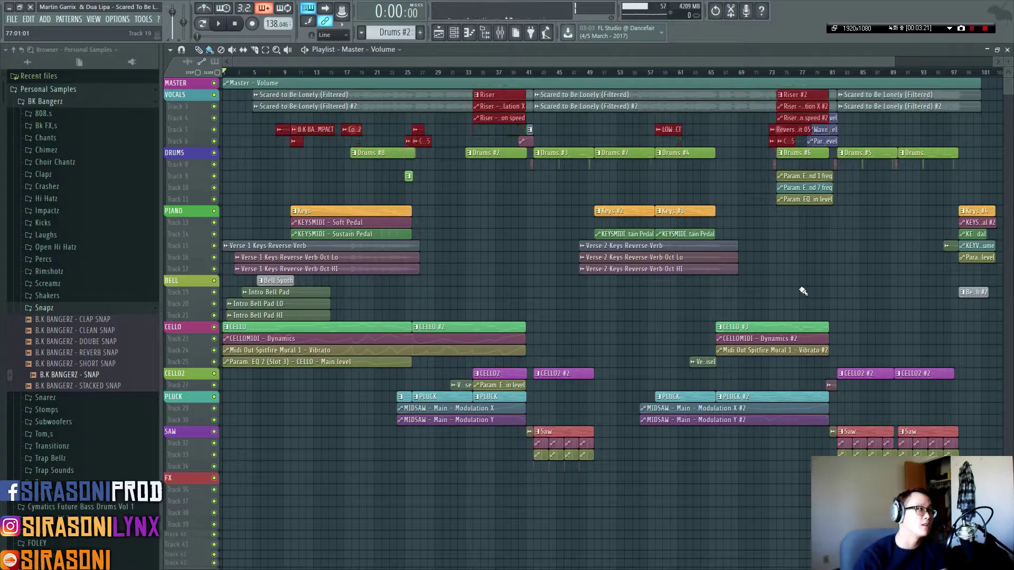
Shift the selected effect clips back down until the Riser clips sit on the FX track, and deselect them.
key(shift+Down)
key(shift+Down)
key(shift+Down)
key(shift+Down)
key(shift+Down)
key(shift+Down)
key(shift+Down)
key(shift+Down)
key(shift+Down)
key(shift+Down)
key(shift+Down)
key(shift+Down)
key(shift+Down)
key(shift+Down)
key(shift+Down)
key(shift+Down)
key(shift+Down)
key(shift+Down)
key(shift+Down)
key(shift+Down)
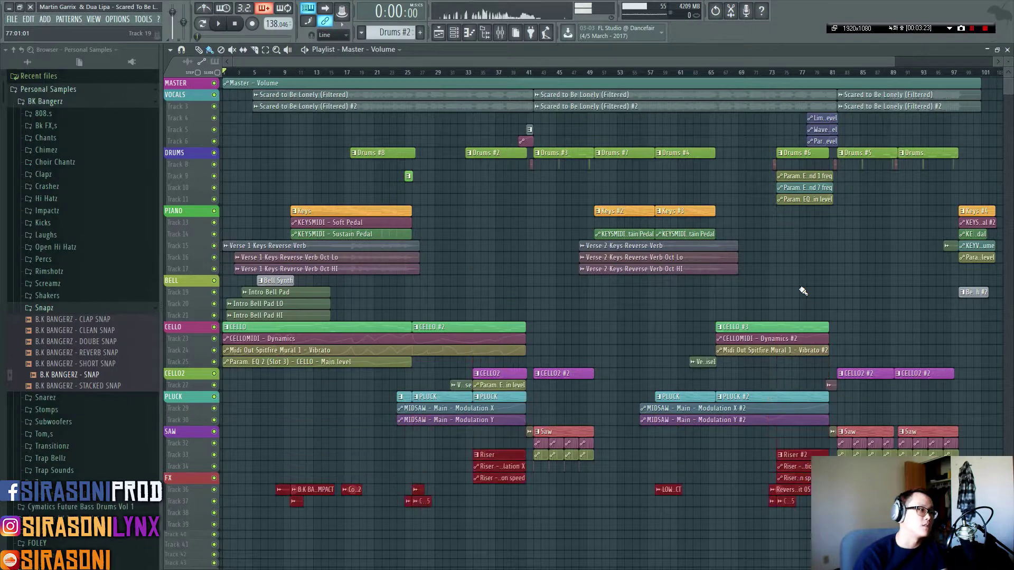
key(shift+Down)
key(shift+Down)
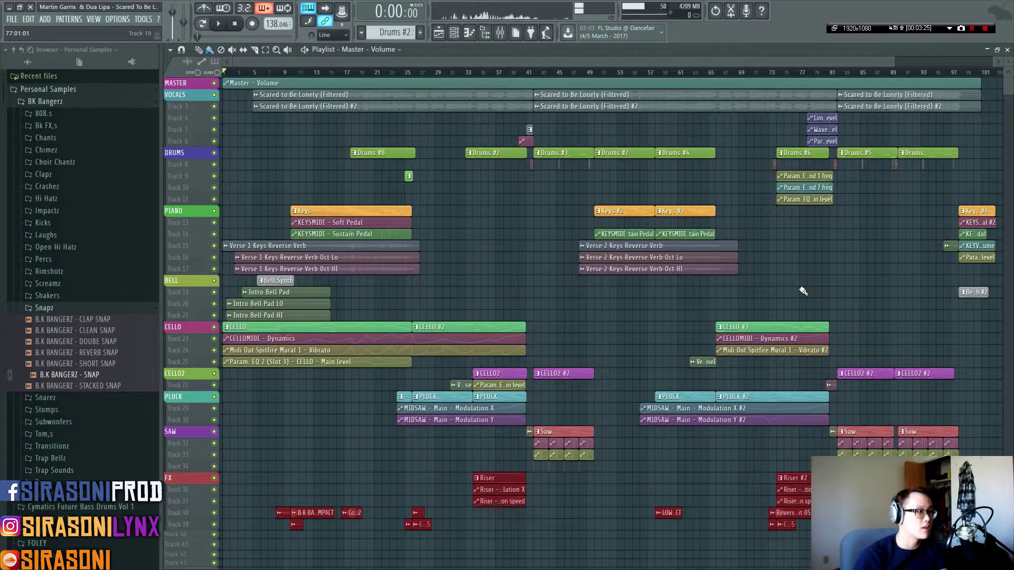
click(329, 479)
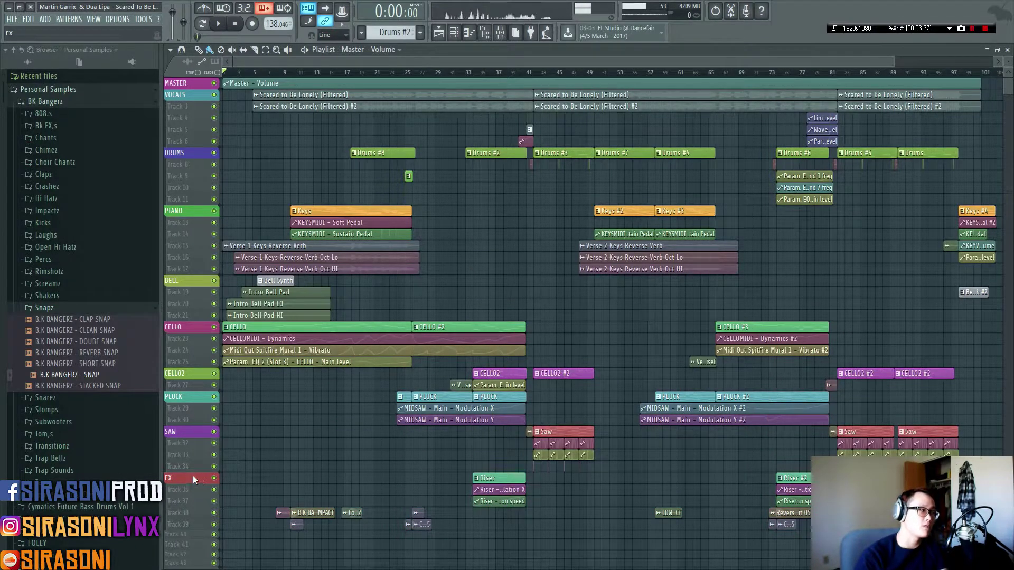
Toggle solo on the FX track on and off several times, ending with all tracks active.
mouse_move(194, 476)
mouse_down()
mouse_move(192, 83)
mouse_move(194, 477)
mouse_up()
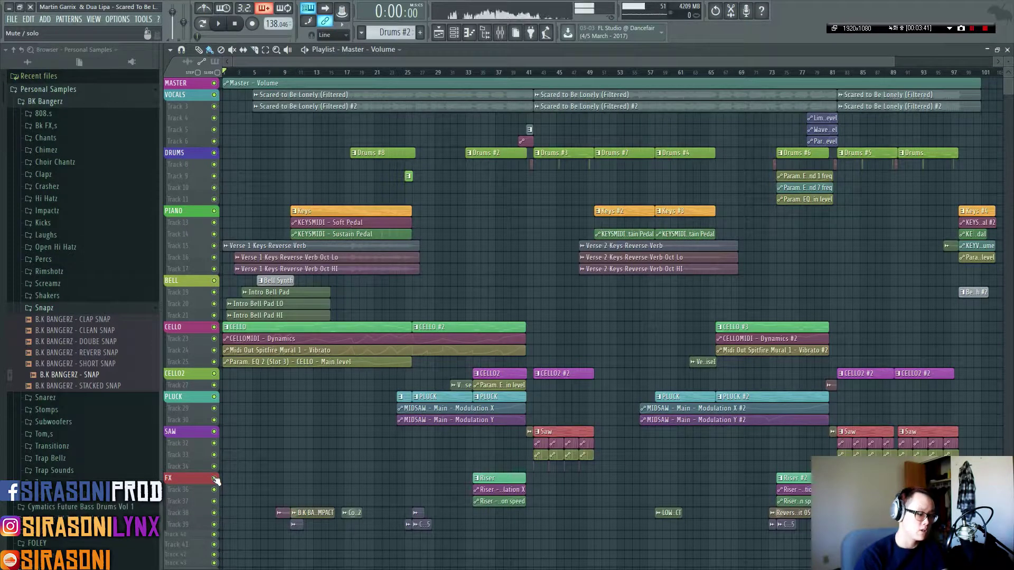
right_click(215, 478)
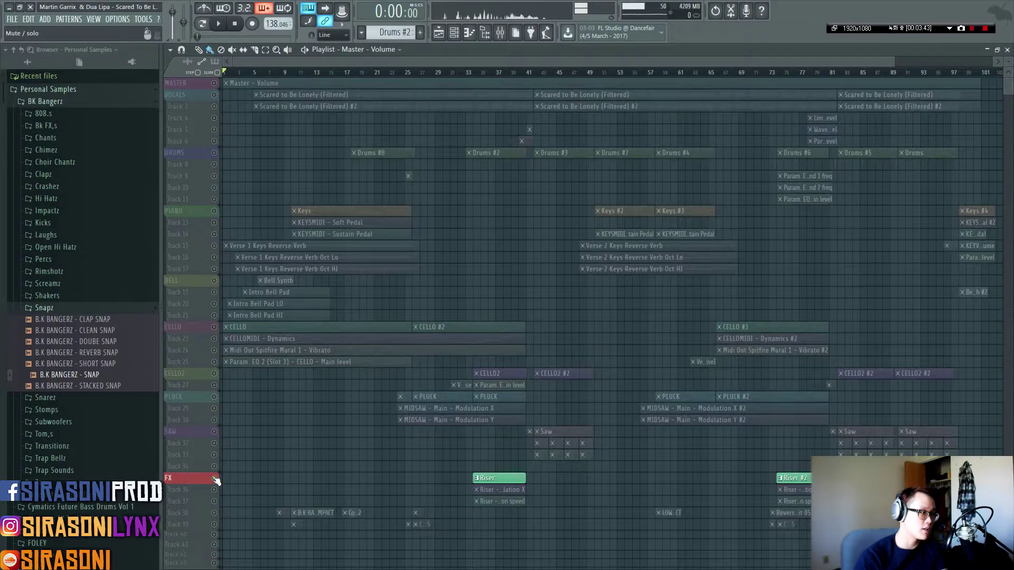
right_click(215, 479)
right_click(215, 479)
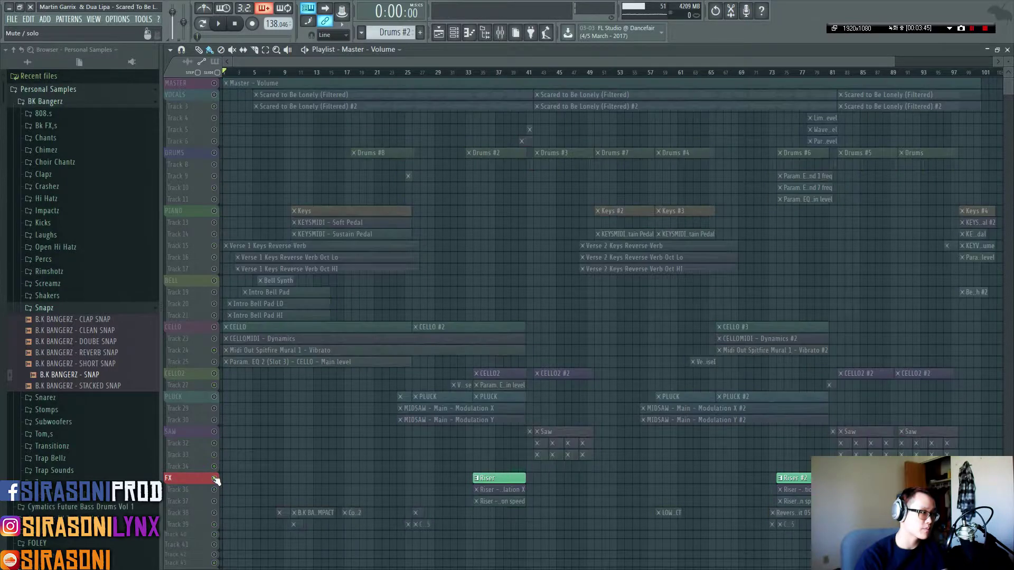
right_click(215, 479)
right_click(215, 478)
right_click(215, 478)
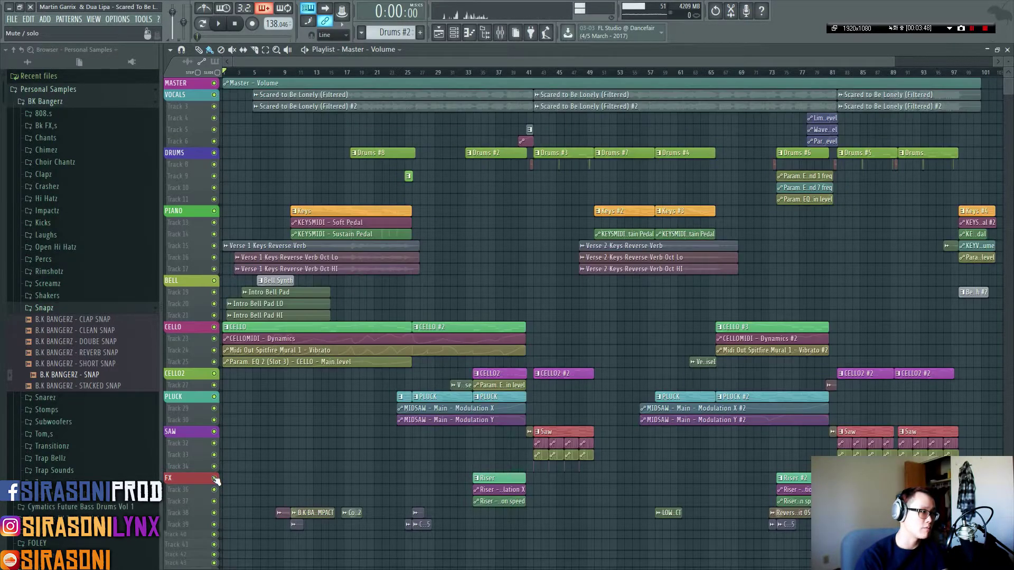
Switch the FX track's solo and mute states on and off, ending with all playlist tracks active.
right_click(215, 478)
click(215, 479)
click(215, 478)
click(215, 479)
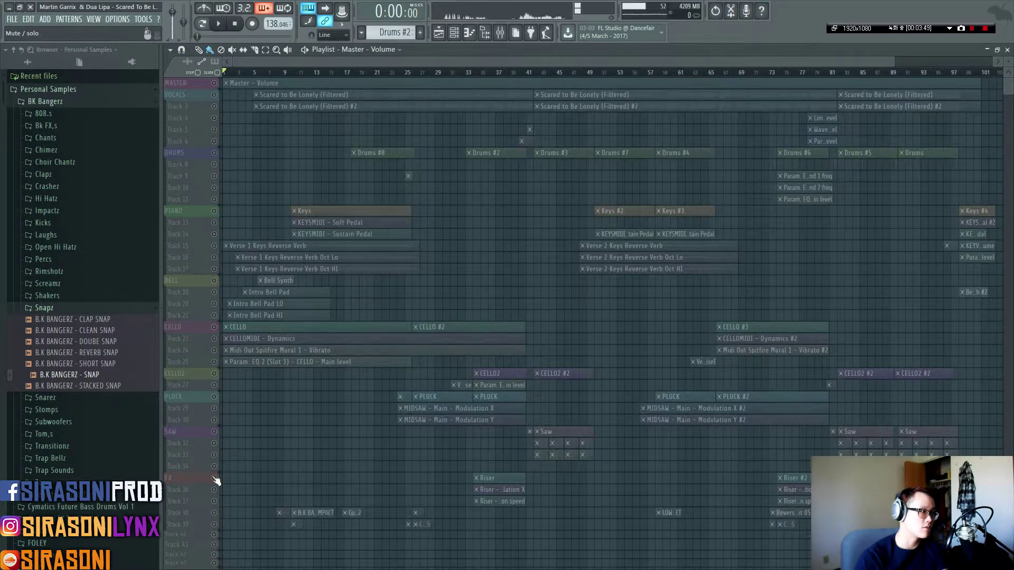
click(215, 479)
right_click(215, 479)
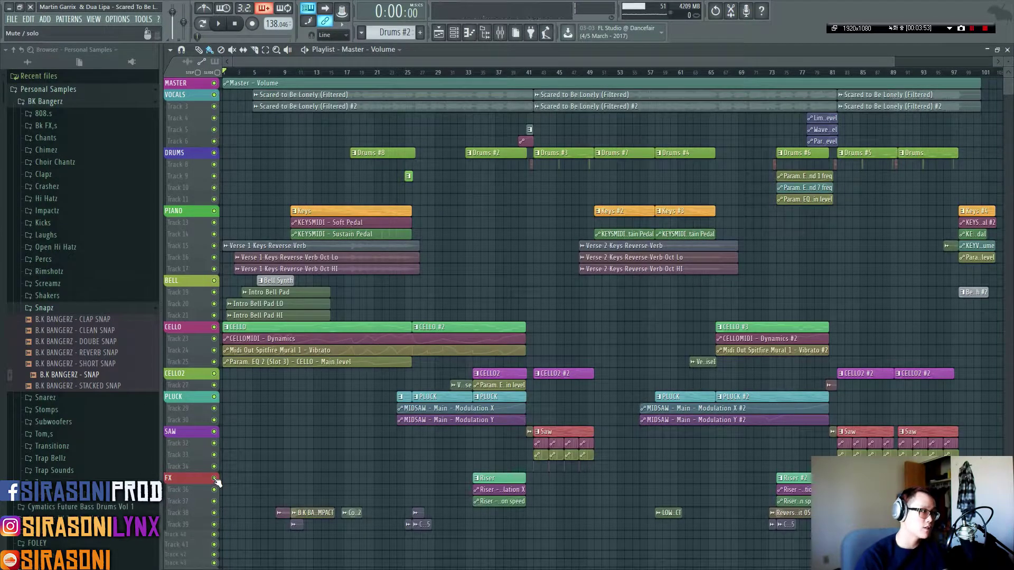
Solo only the FX track and re-enable Tracks 36 to 39 beneath it so the effects tracks play together.
right_click(215, 478)
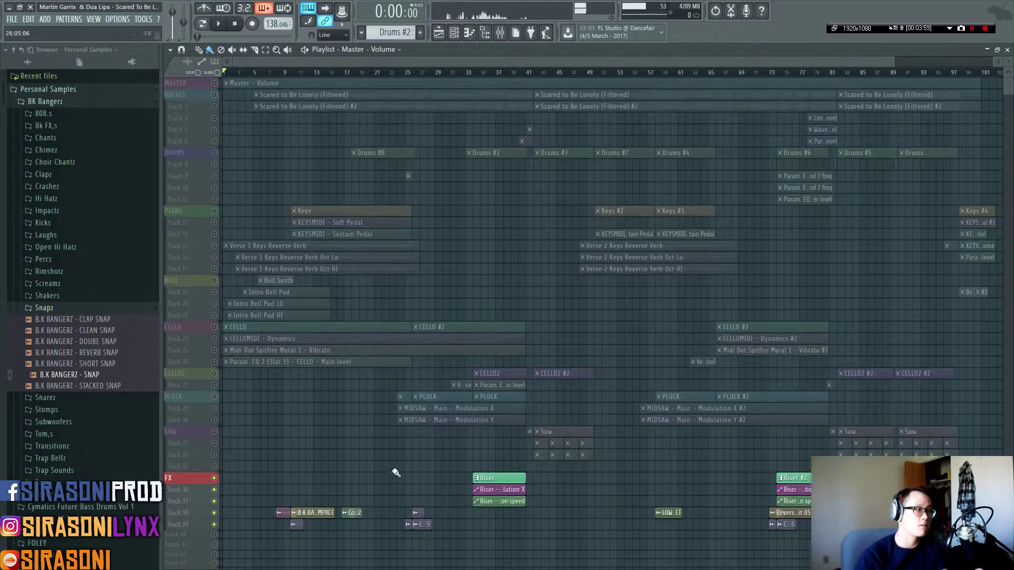
click(214, 479)
right_click(219, 483)
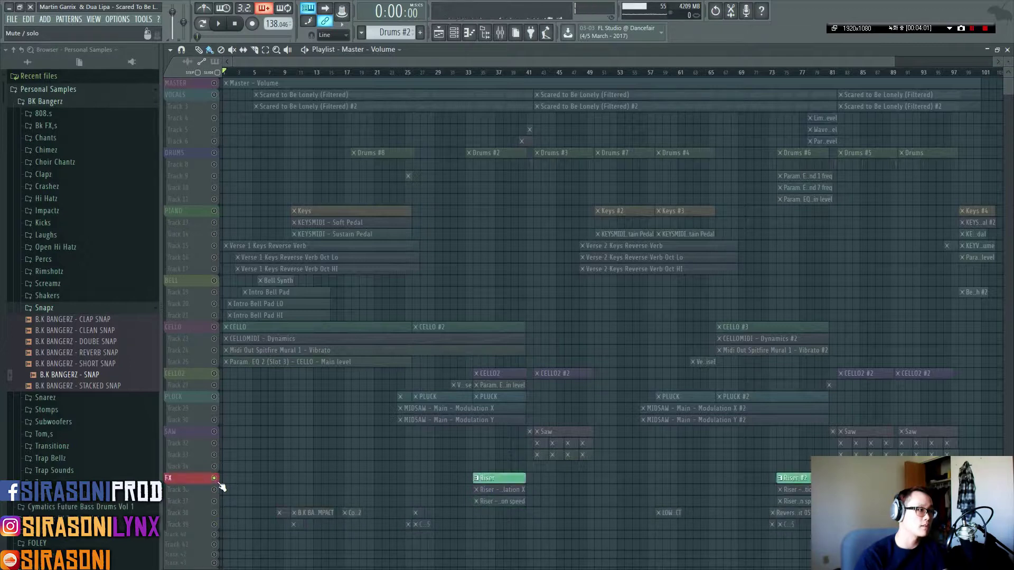
drag(216, 492, 216, 526)
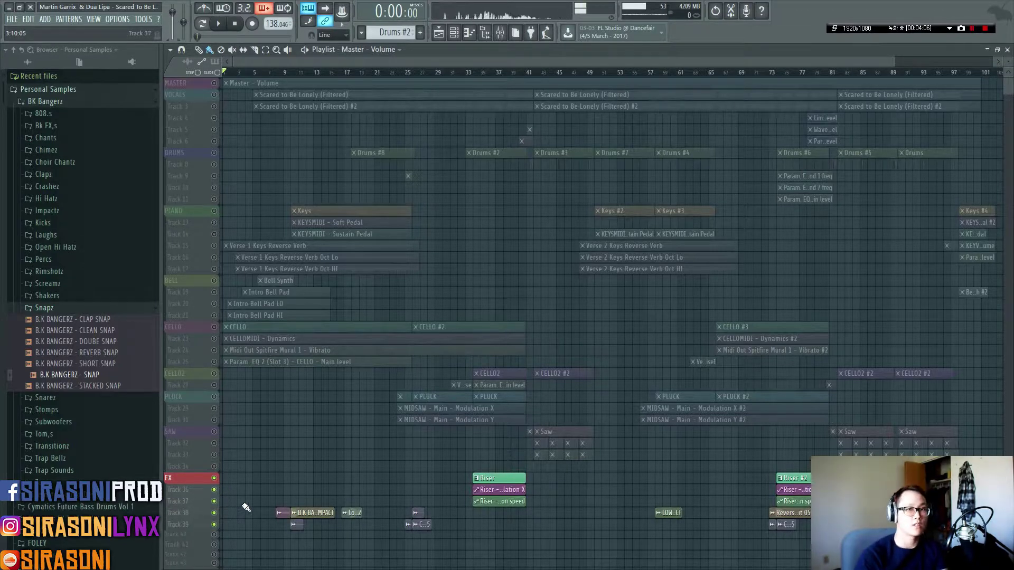
Toggle solo for the whole FX track group on and off repeatedly, leaving every playlist track active.
right_click(217, 481)
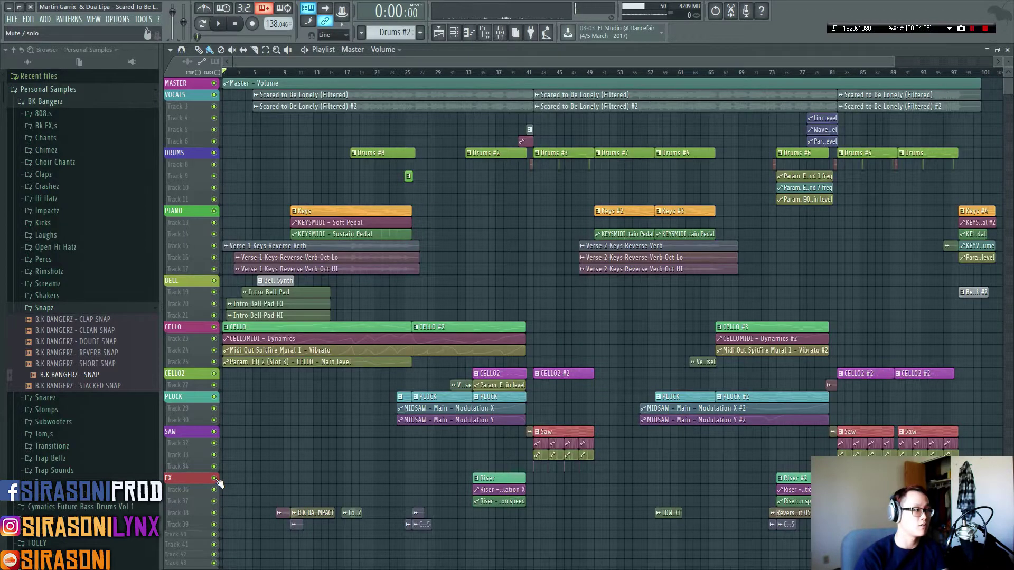
right_click(217, 481)
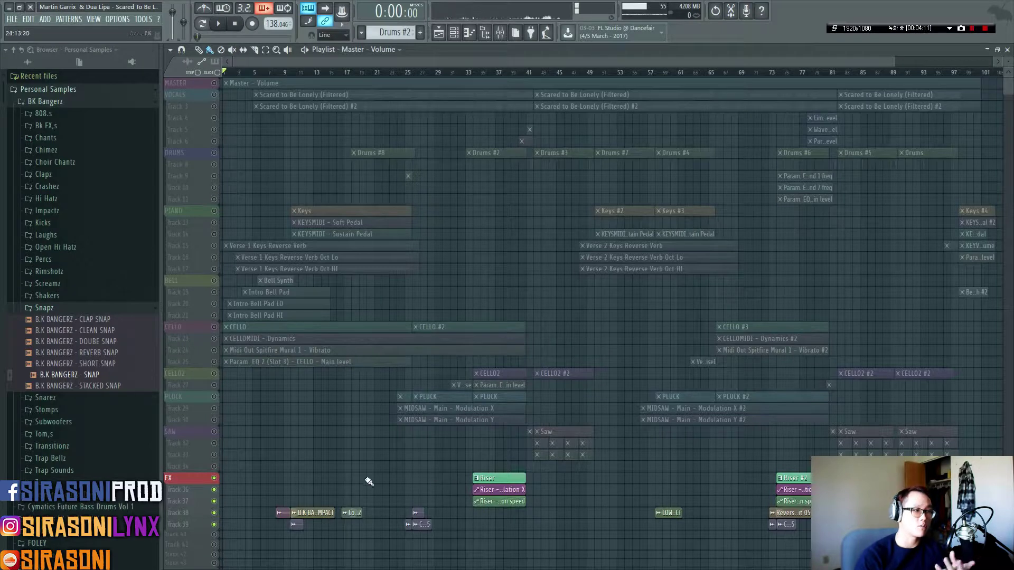
click(214, 479)
click(215, 479)
right_click(215, 479)
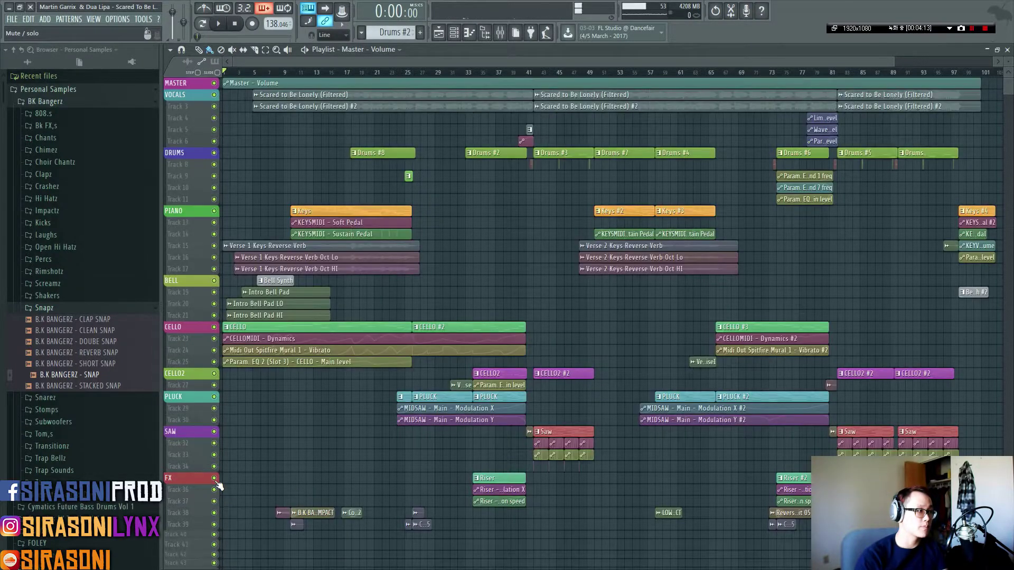
right_click(215, 480)
right_click(215, 479)
right_click(215, 479)
right_click(215, 479)
right_click(215, 480)
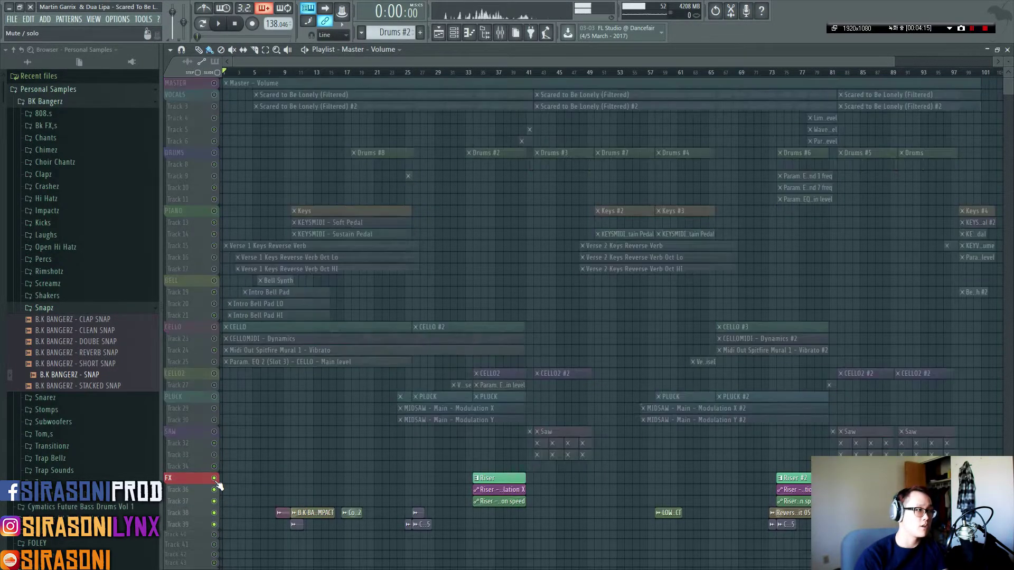
right_click(215, 479)
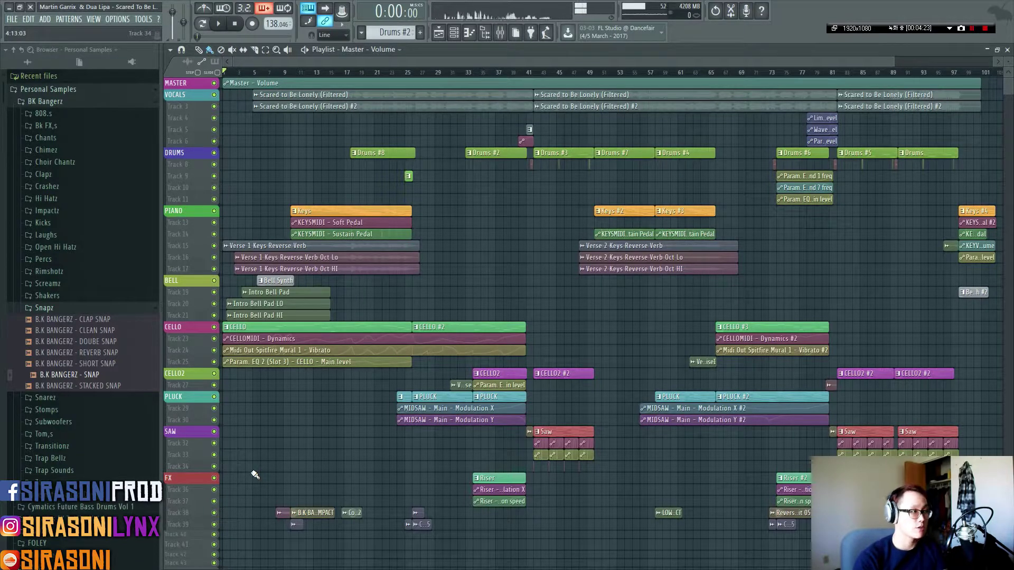
Open the mixer, reposition its window and look through the named, colored tracks from the vocals to the saws.
key(F9)
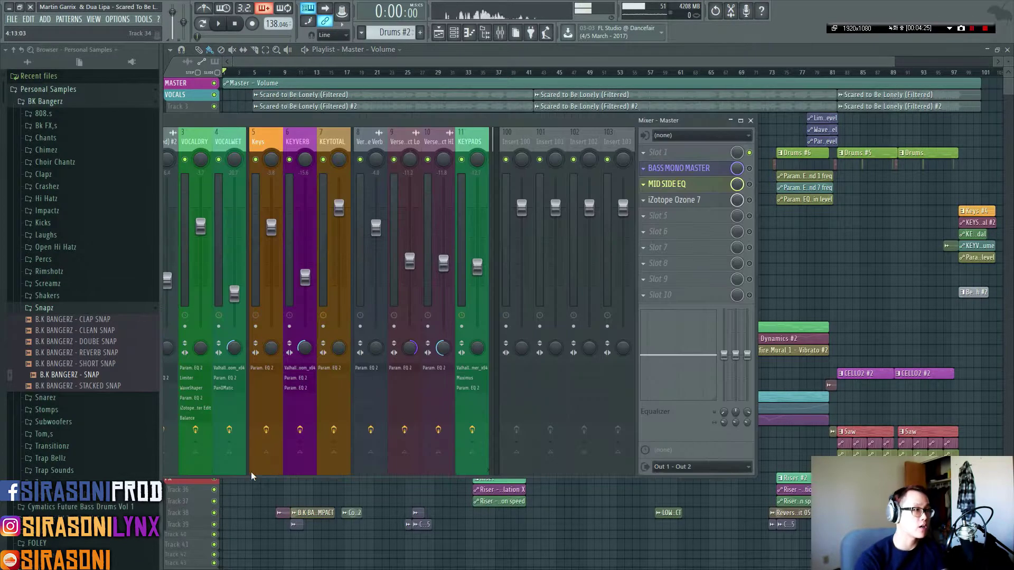
drag(398, 112, 602, 132)
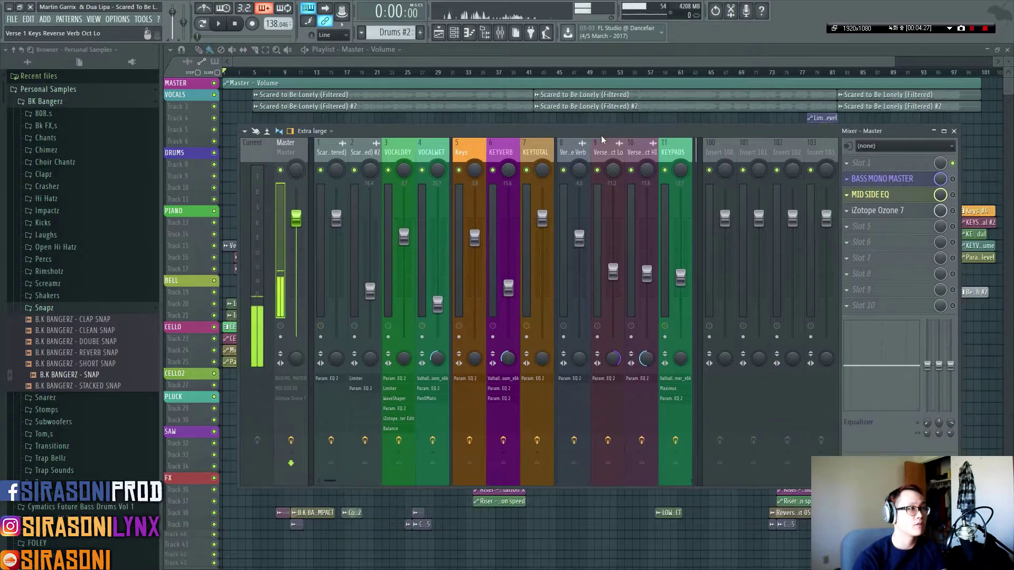
click(641, 152)
click(607, 152)
scroll(655, 151, up, 20)
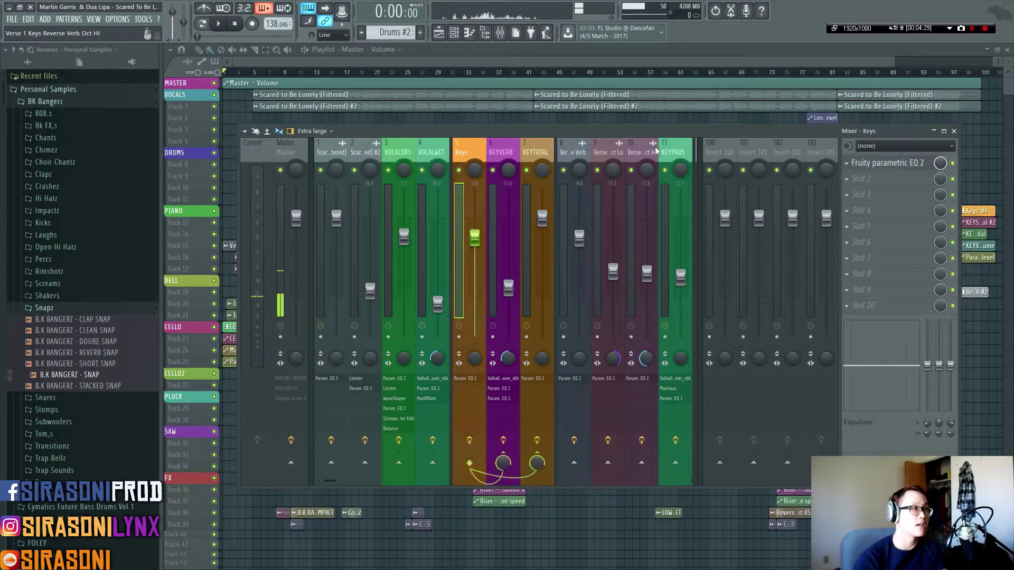
scroll(655, 151, down, 20)
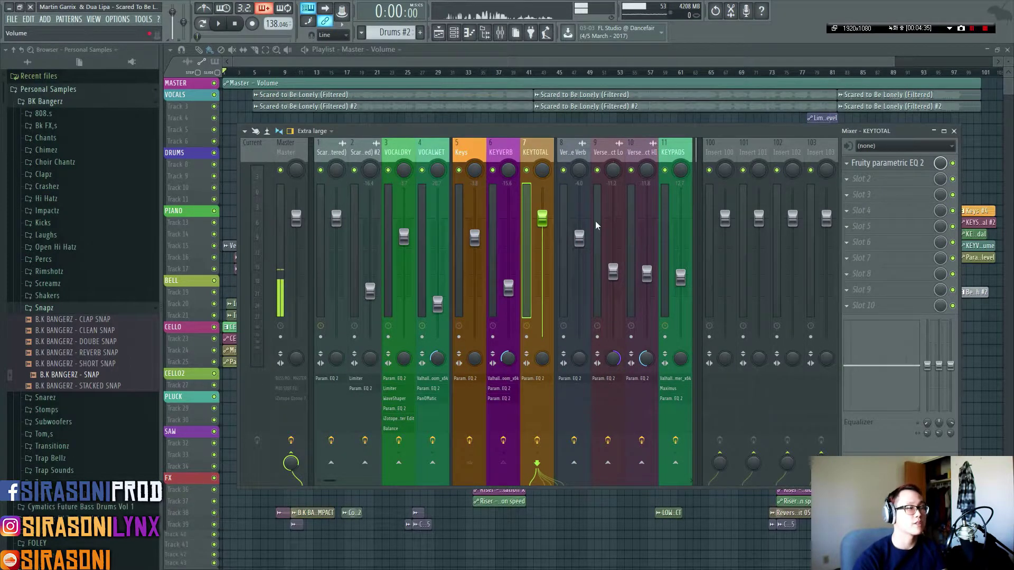
scroll(597, 216, down, 10)
scroll(597, 217, down, 20)
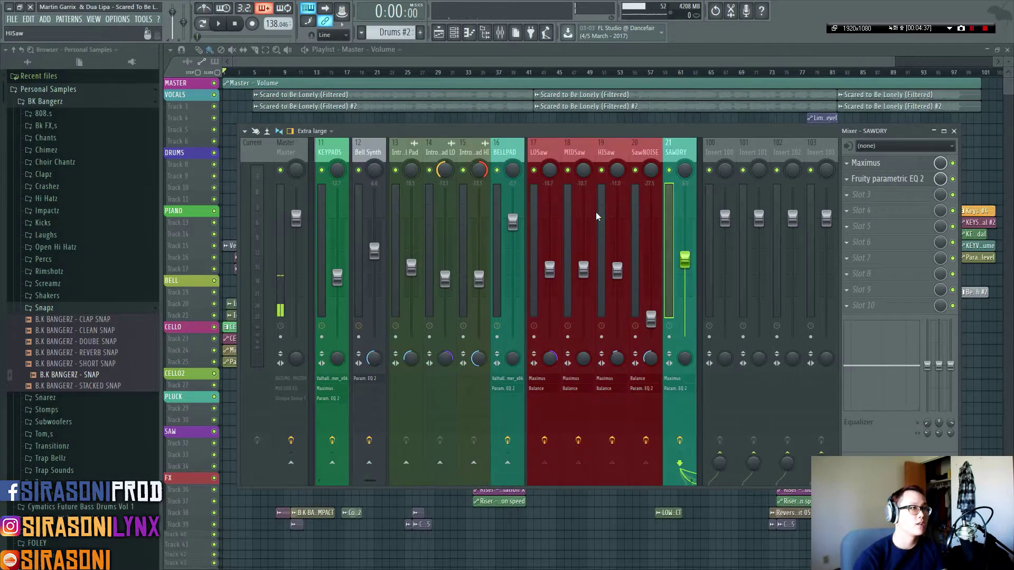
Create a mixer group from Inserts 59 to 61 using the Organ name preset.
scroll(597, 216, down, 7)
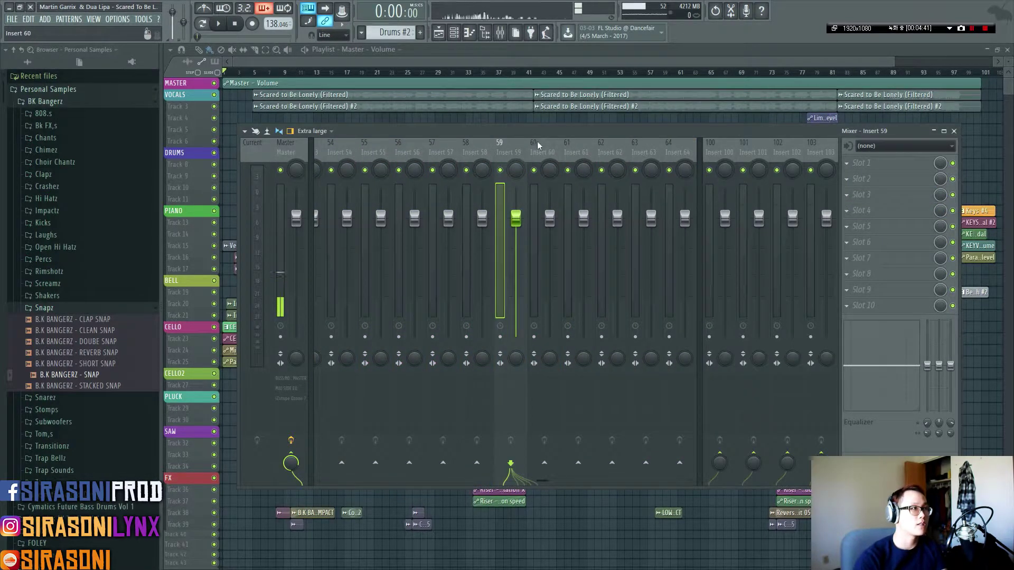
shift+click(571, 165)
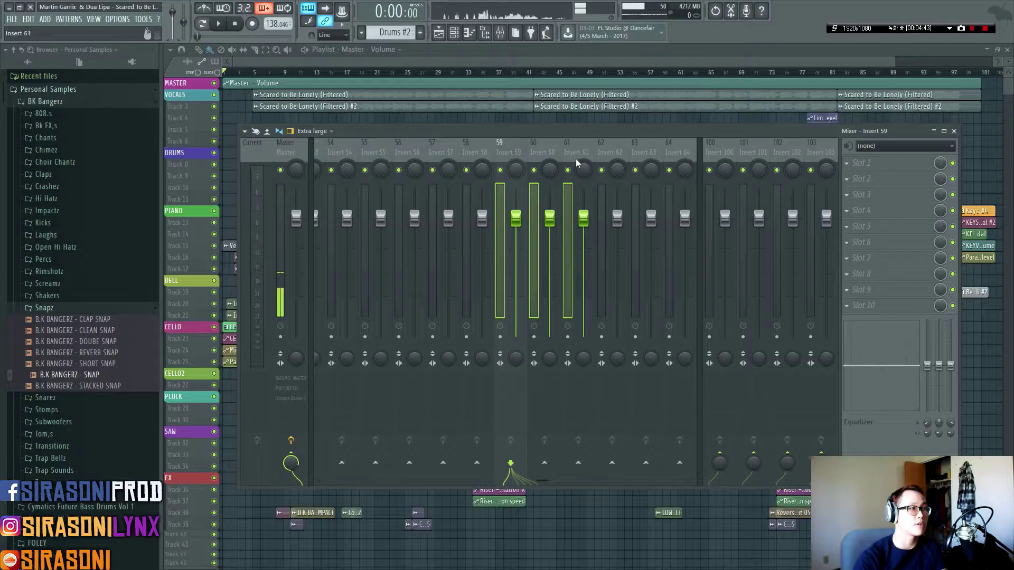
right_click(520, 156)
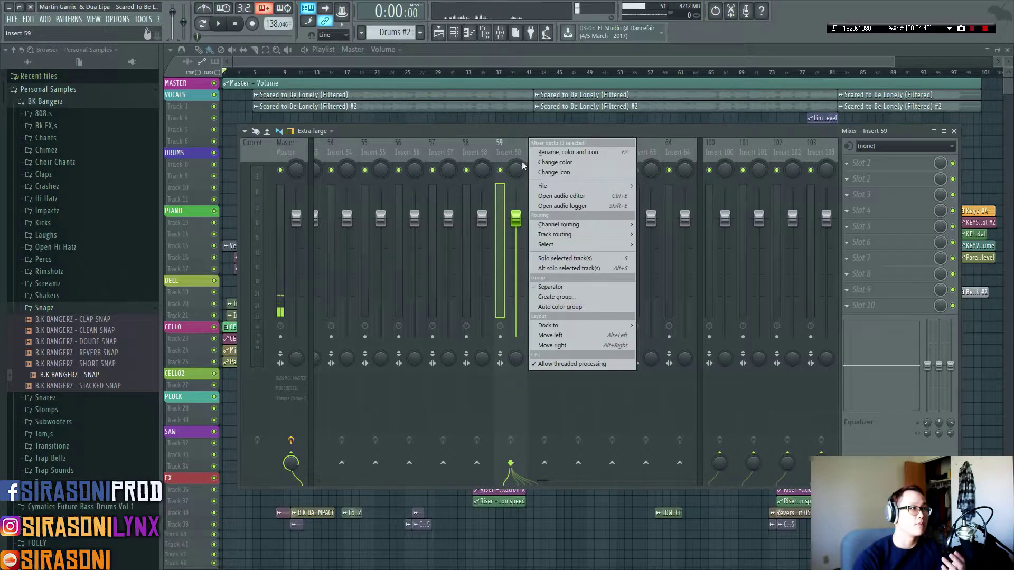
click(554, 296)
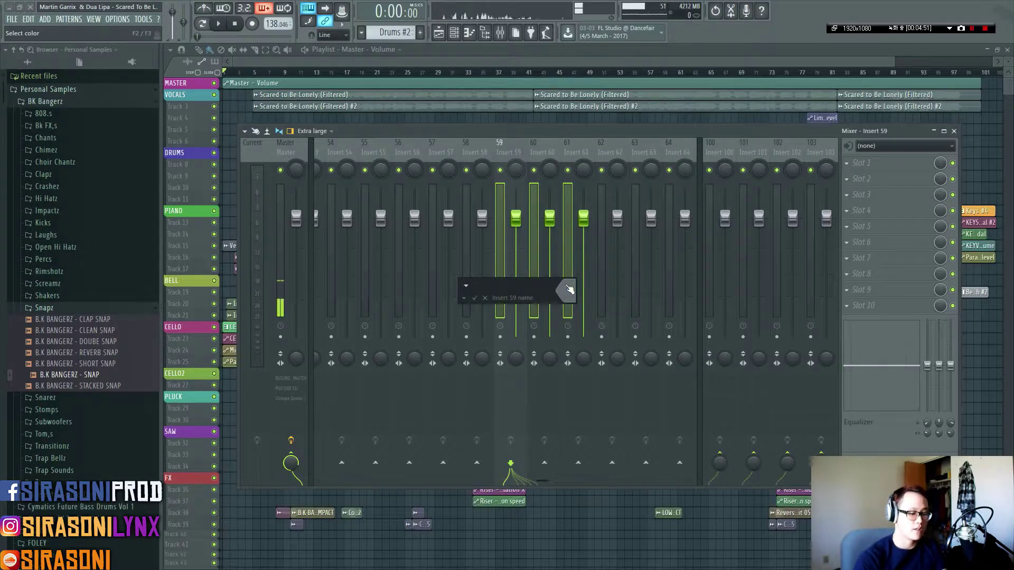
click(464, 298)
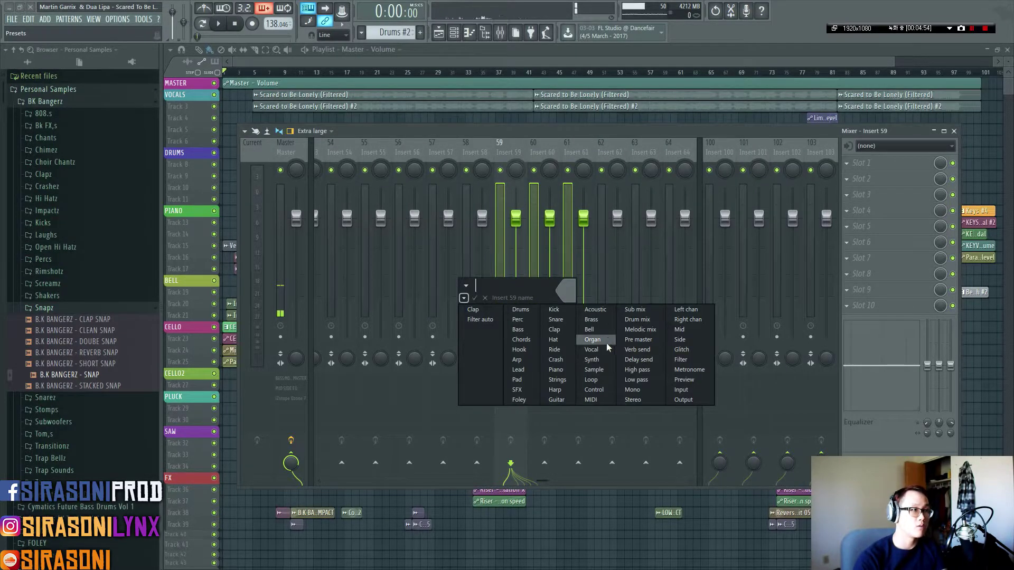
click(592, 339)
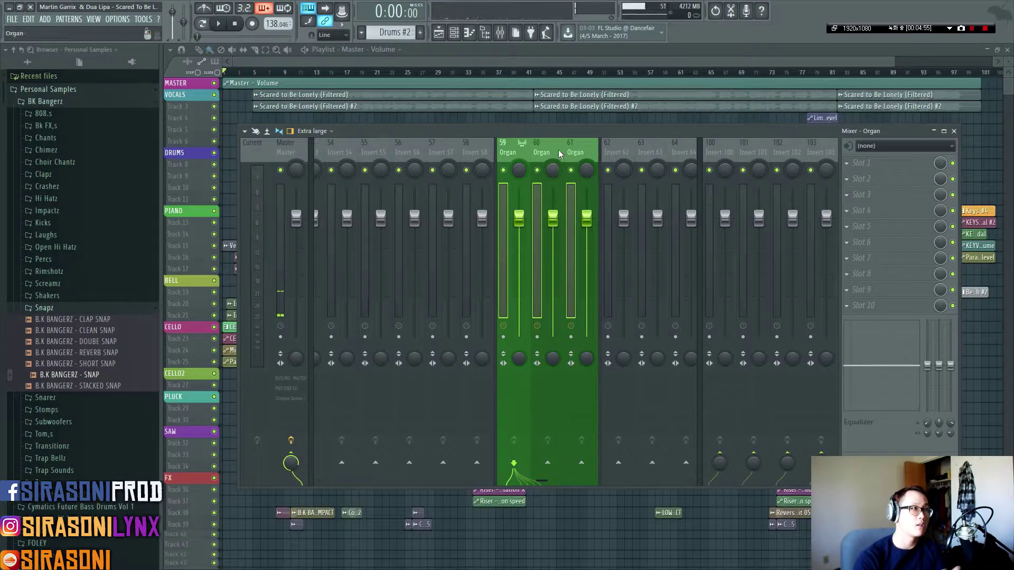
Remove the mixer separators before the first Organ track and before Insert 62.
click(544, 159)
click(573, 156)
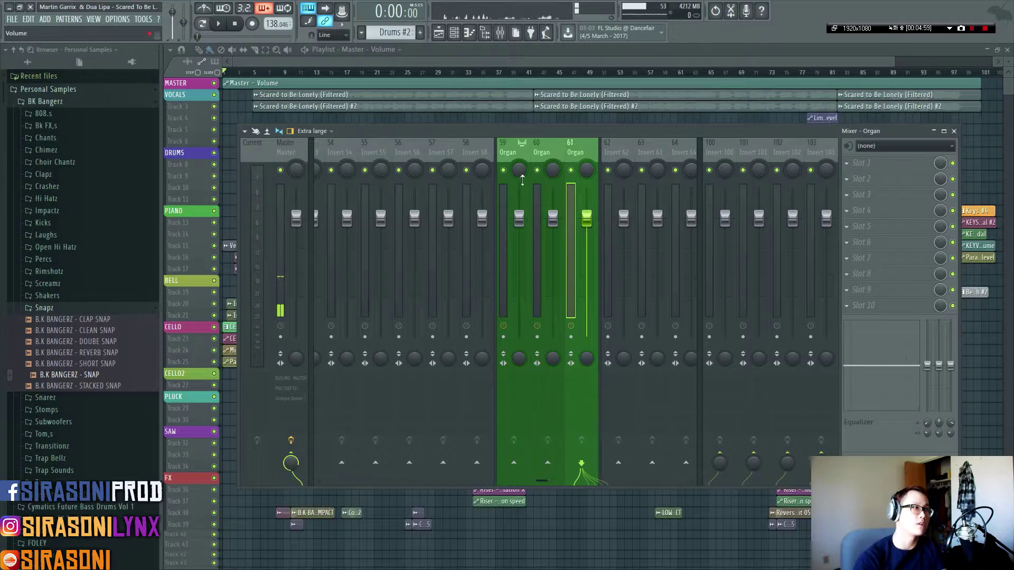
click(518, 158)
right_click(518, 158)
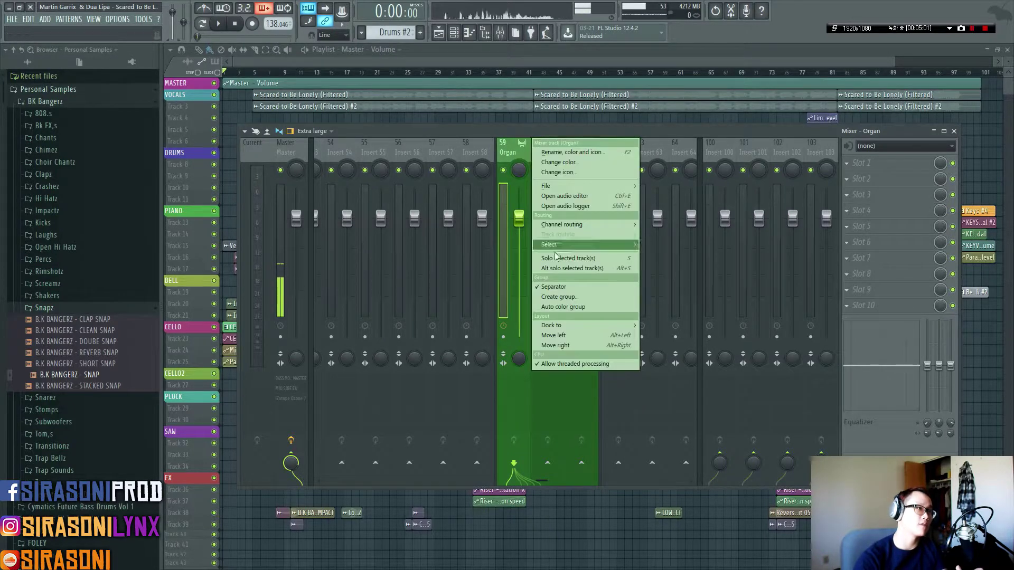
click(553, 289)
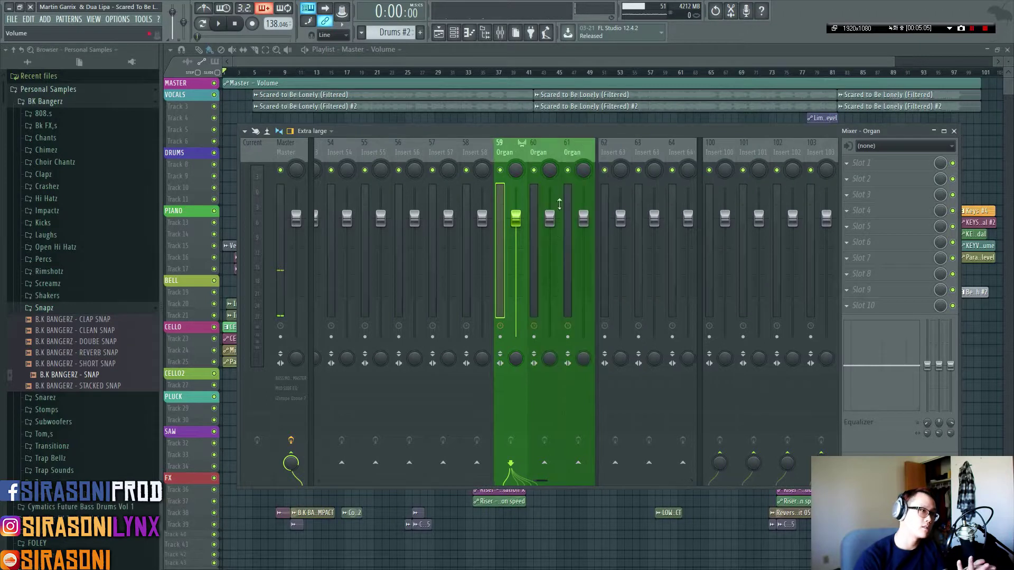
right_click(611, 160)
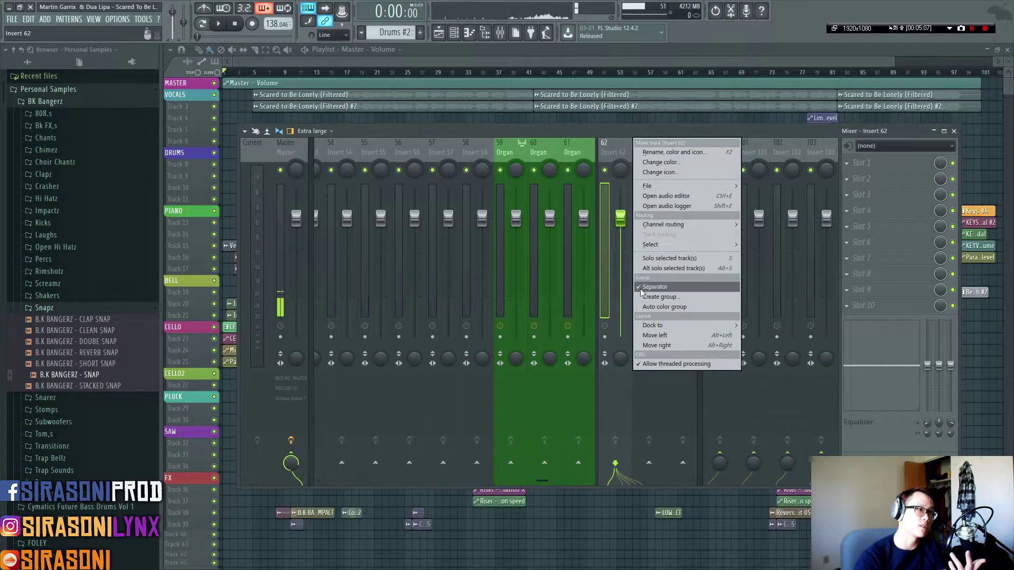
click(655, 286)
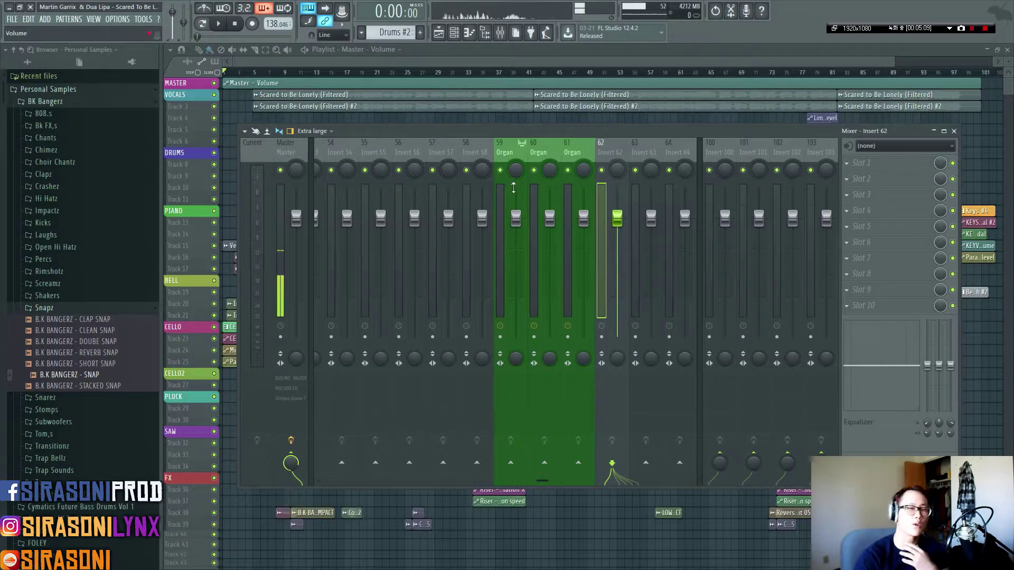
Select the three Organ tracks together in the mixer.
click(579, 157)
click(515, 159)
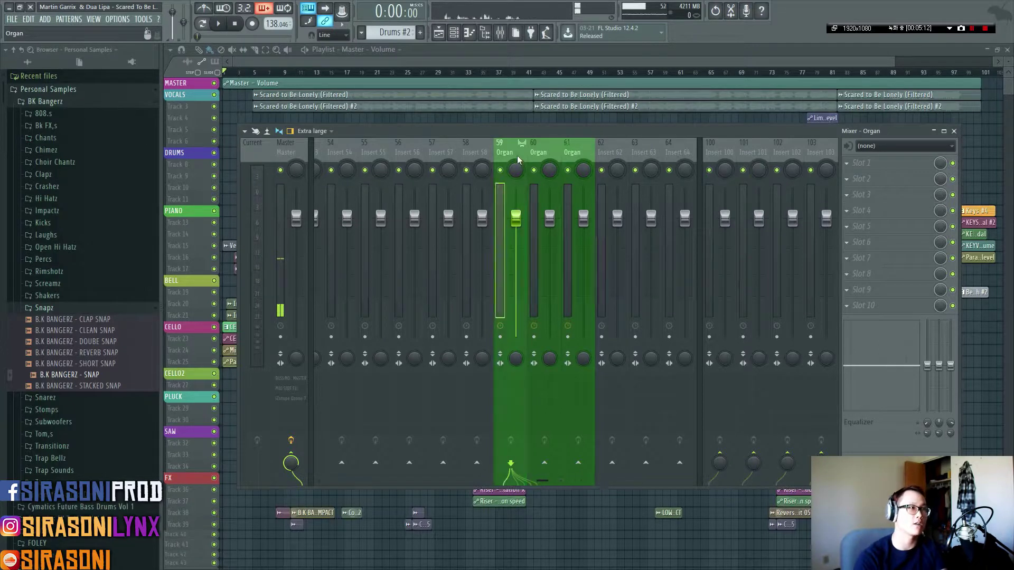
ctrl+click(547, 157)
ctrl+click(567, 157)
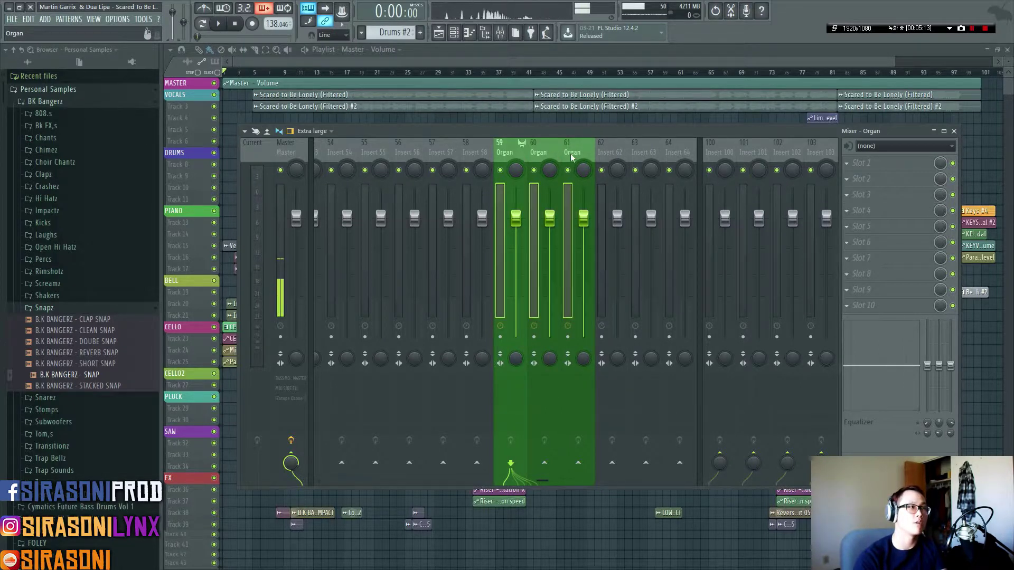
Create a mixer group from Inserts 56 to 58, leaving it without a name or color.
click(416, 156)
drag(410, 154, 474, 162)
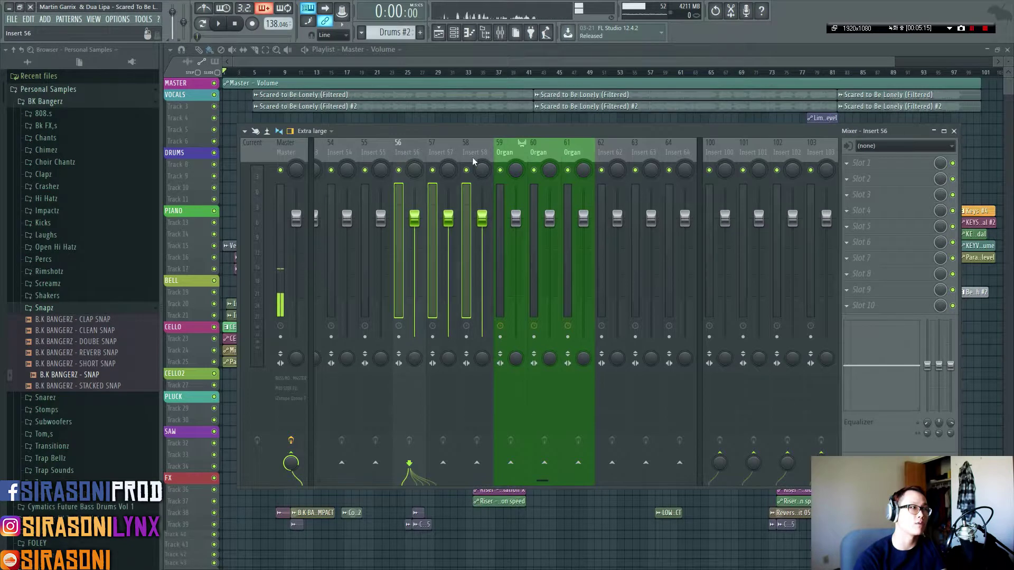
right_click(407, 153)
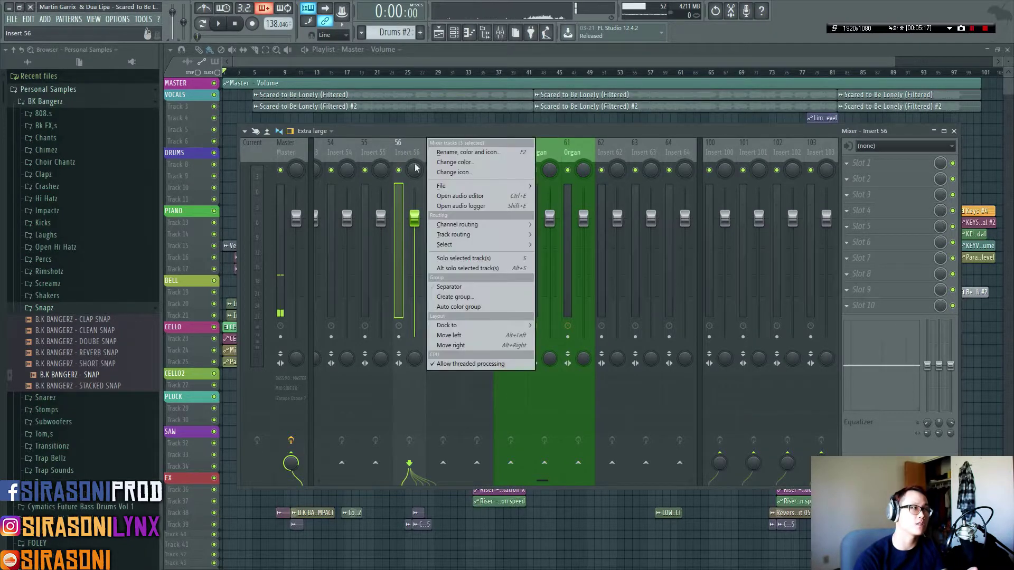
click(479, 296)
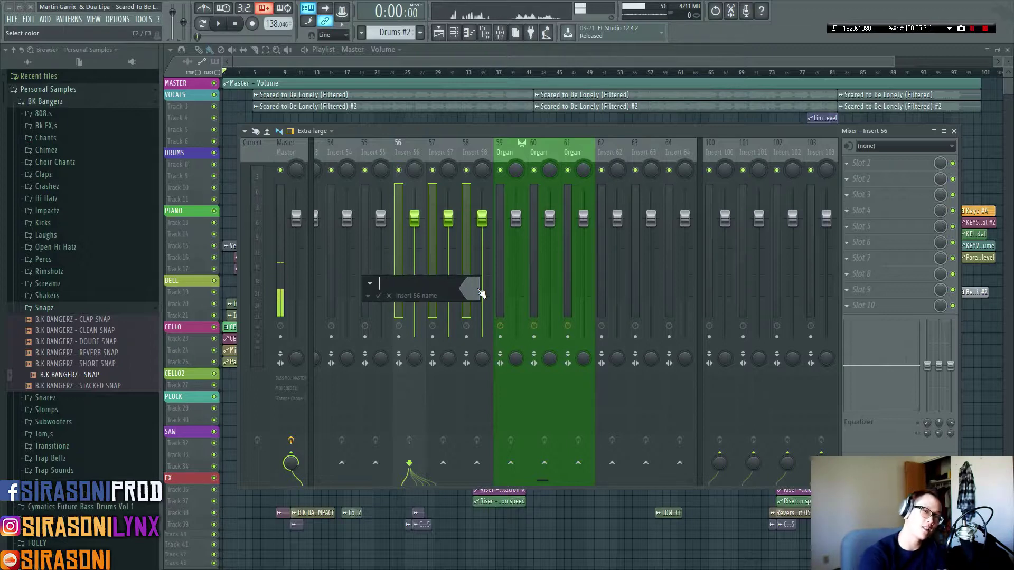
key(Escape)
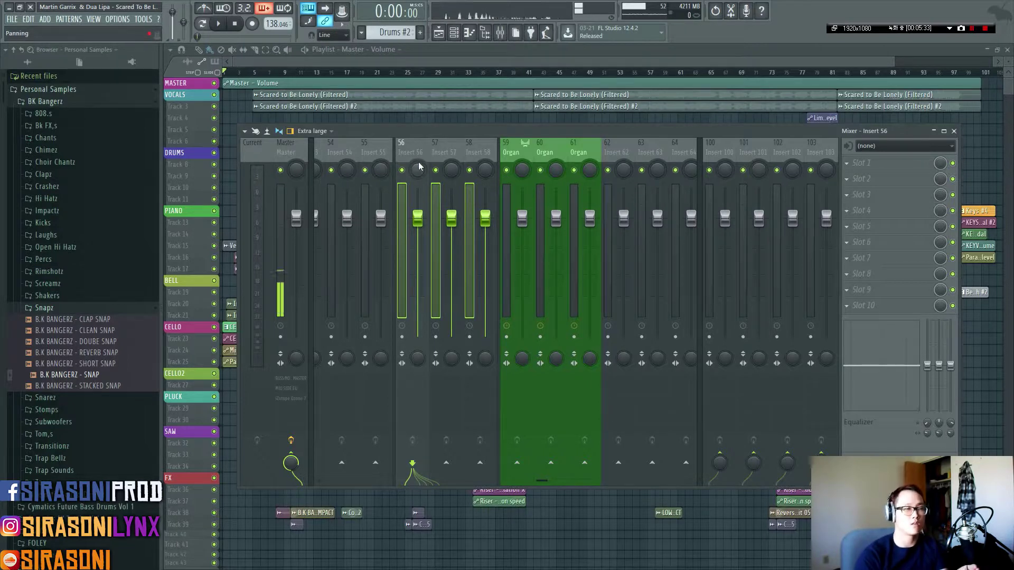
Try the Compact mixer layout and set the layout to Compact 2.
click(309, 131)
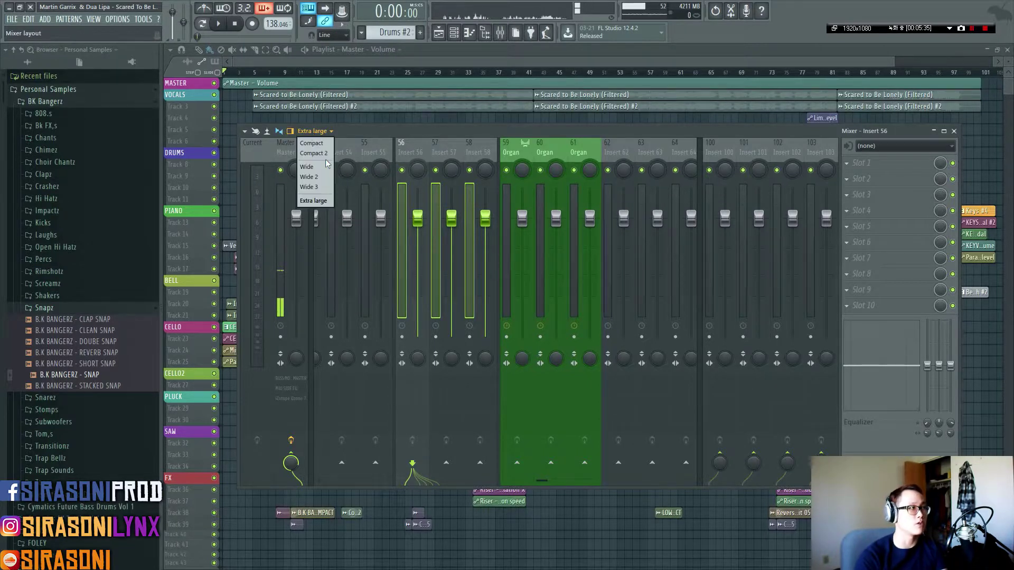
click(327, 142)
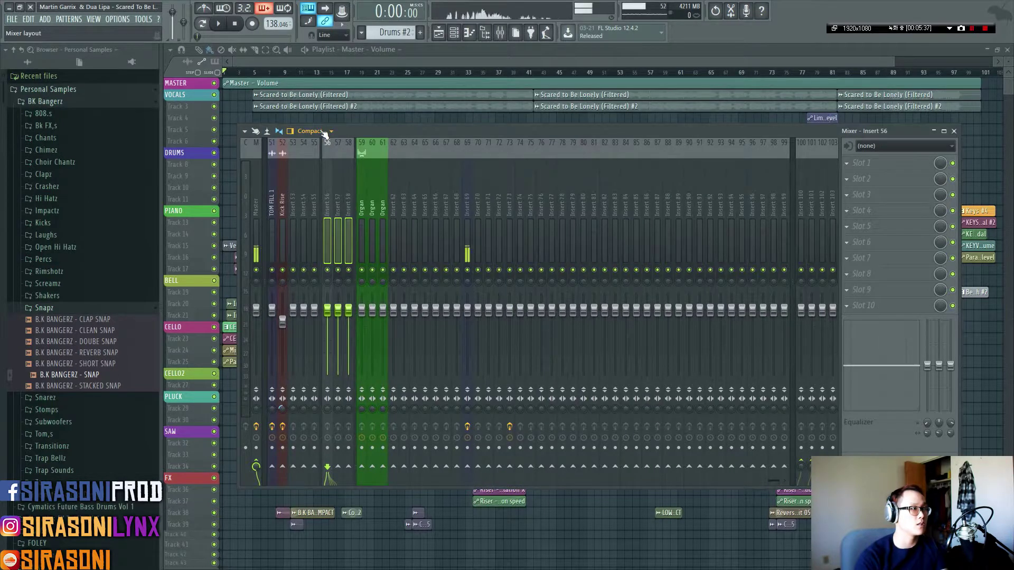
click(322, 132)
click(314, 154)
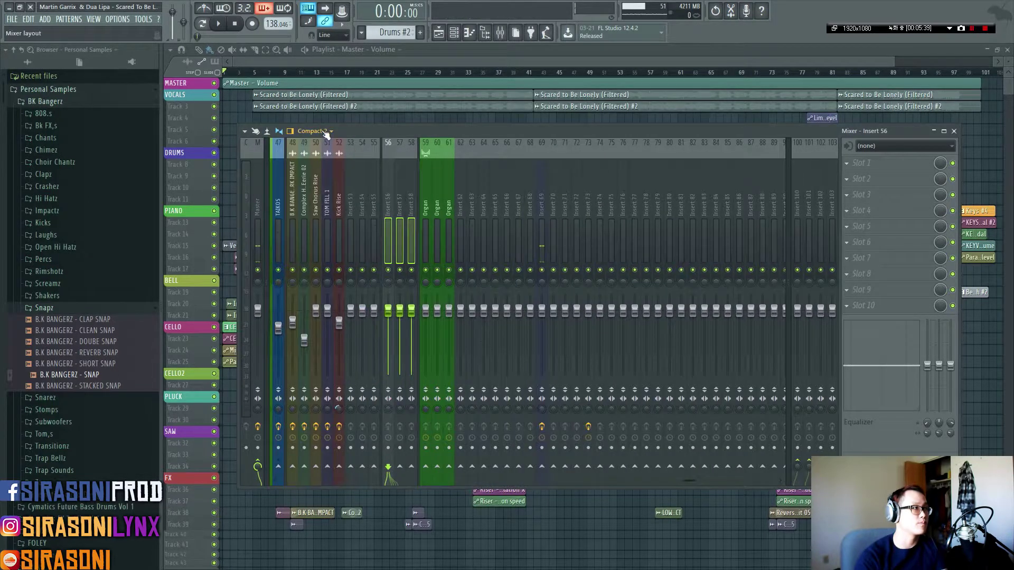
Move back through the mixer from Insert 57 to the MIDSaw track to examine the color-grouped tracks.
click(407, 150)
key(Left)
key(Left)
key(Left)
key(Left)
key(Left)
key(Left)
key(Left)
key(Left)
key(Left)
key(Left)
key(Left)
key(Left)
key(Left)
key(Left)
key(Left)
key(Left)
key(Left)
key(Left)
key(Left)
key(Left)
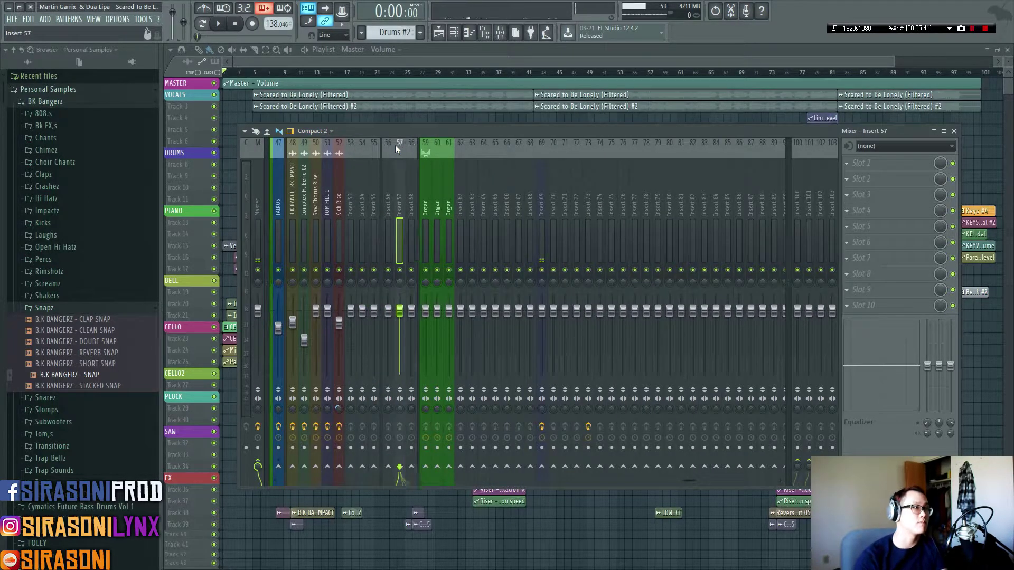
key(Left)
key(Left)
key(Left)
key(Left)
key(Left)
key(Left)
key(Left)
key(Left)
key(Left)
key(Left)
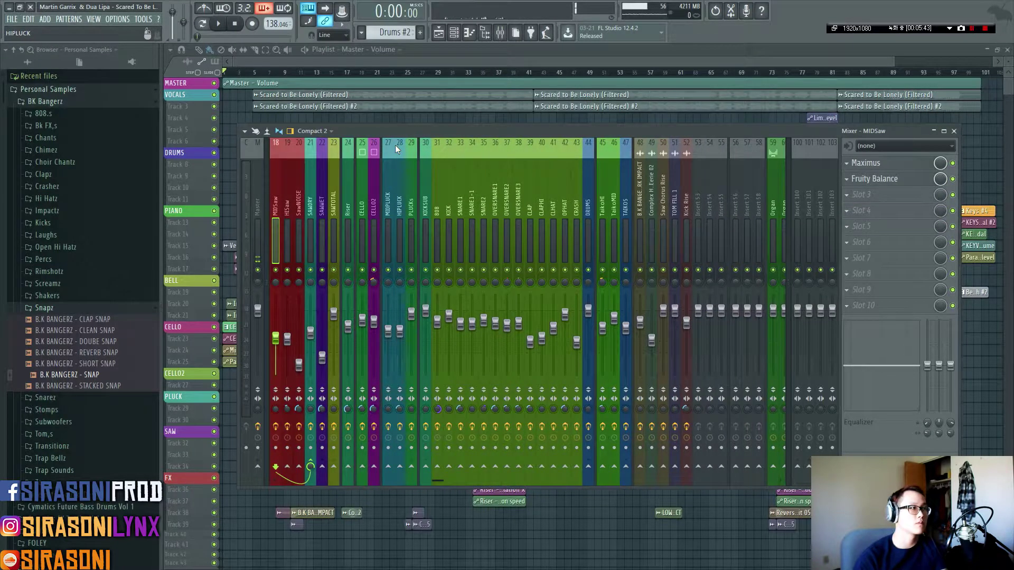